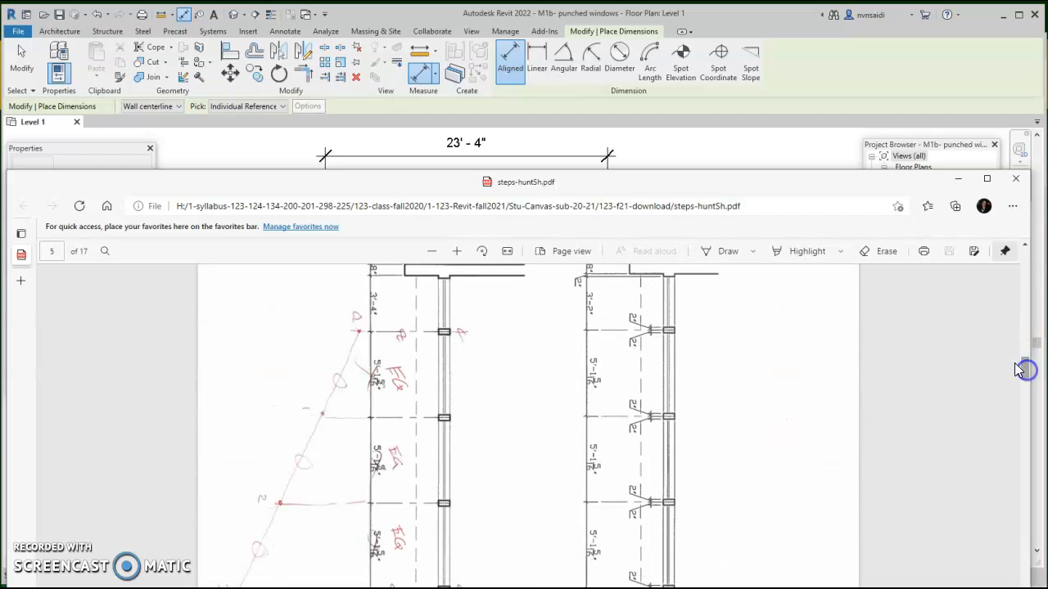
Rotate the steps-huntSh.pdf page upright and examine the mullion spacing dimensions in the window wall plans.
click(483, 252)
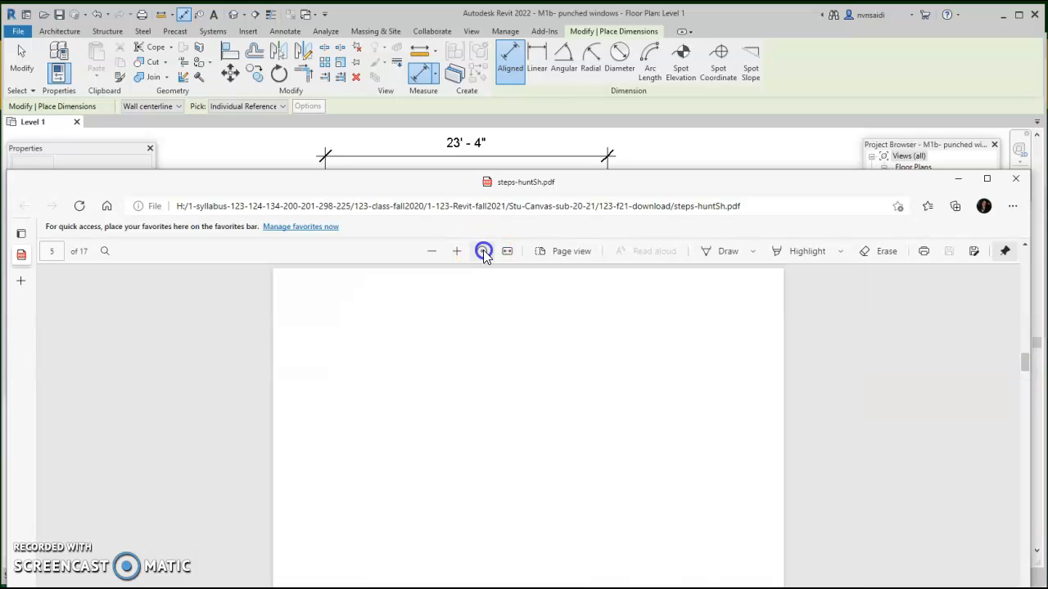
click(483, 252)
click(483, 252)
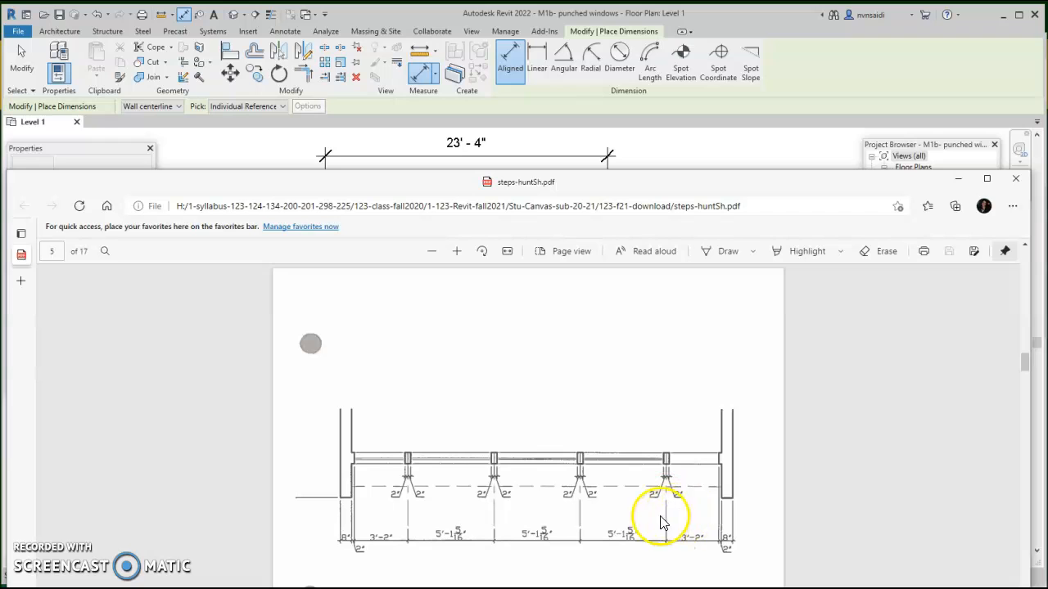
drag(1025, 365, 1027, 374)
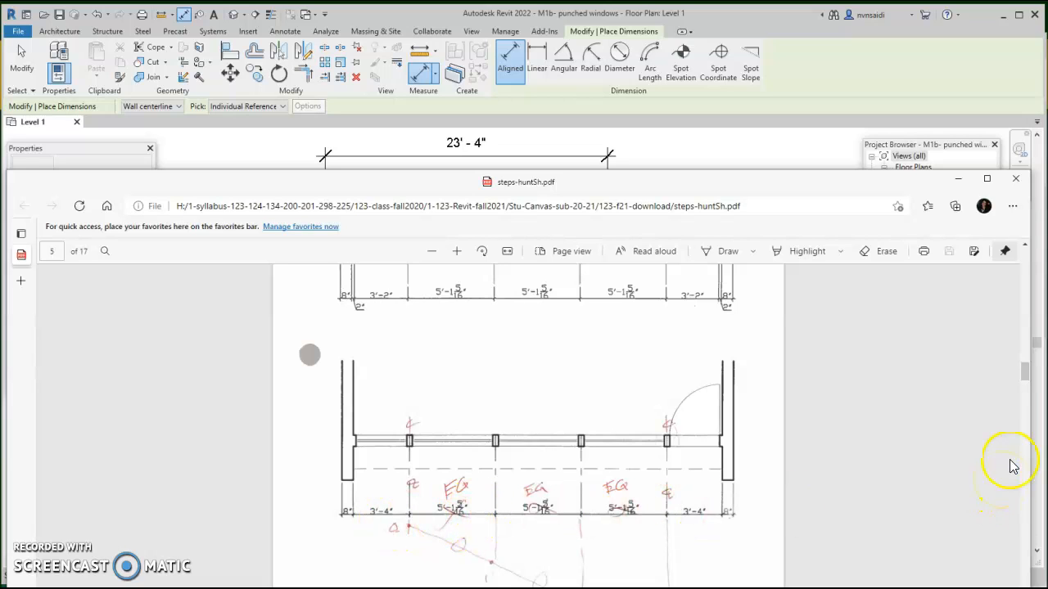
click(958, 178)
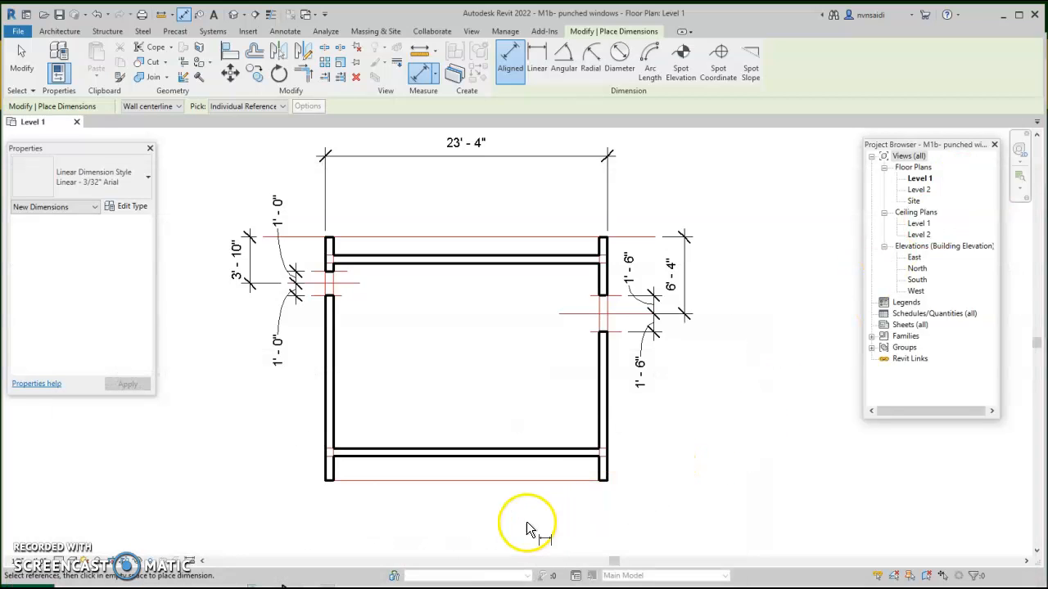
Stretch the construction line on the left wall's inner face past the wall's lower end, to about 22'-1" long.
scroll(337, 454, up, 6)
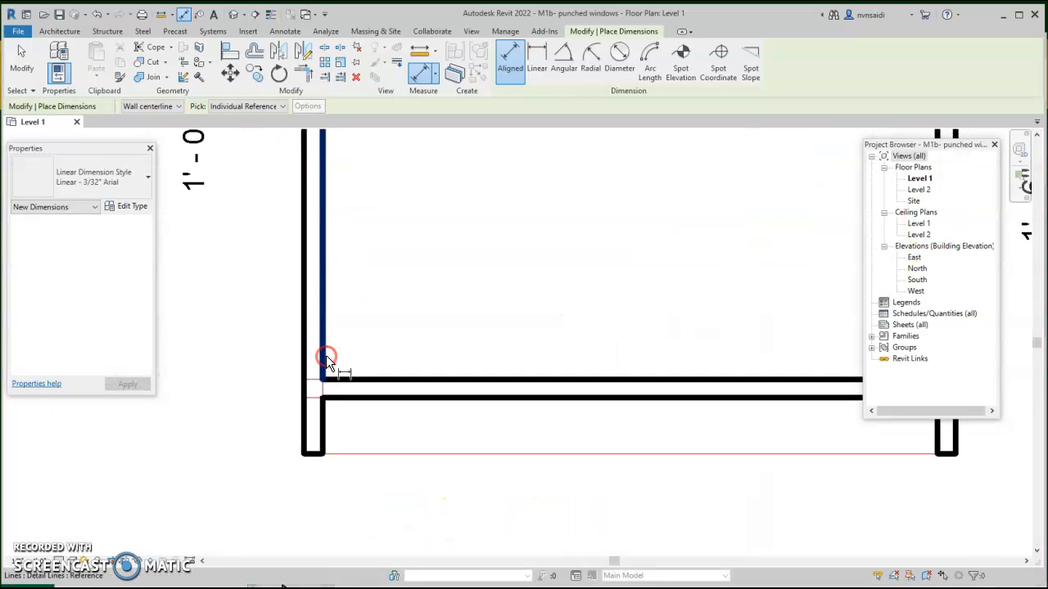
scroll(430, 384, down, 1)
middle_drag(553, 452, 443, 454)
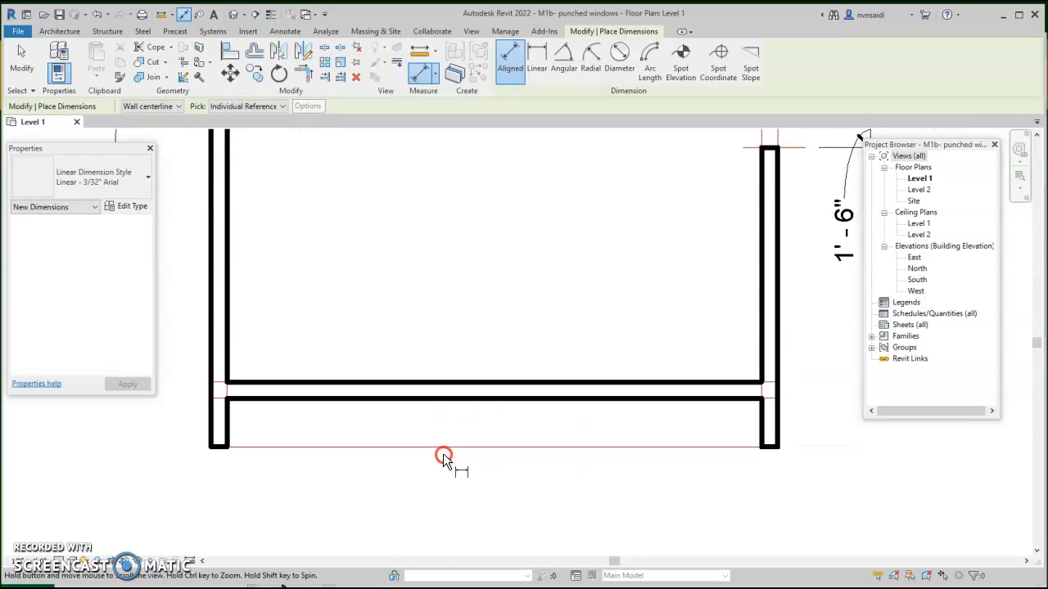
scroll(331, 436, down, 1)
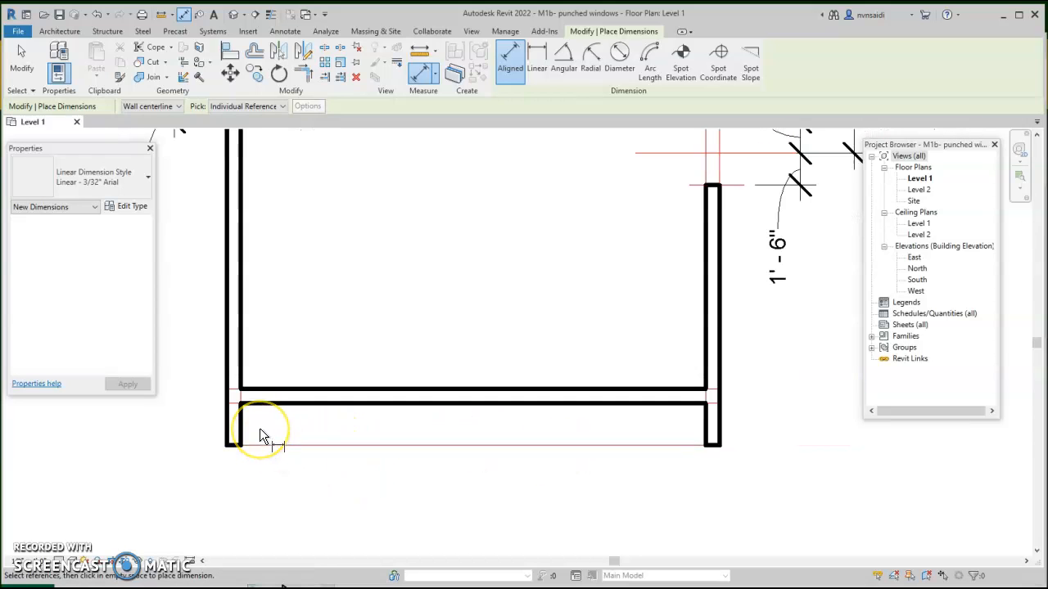
key(Escape)
key(Escape)
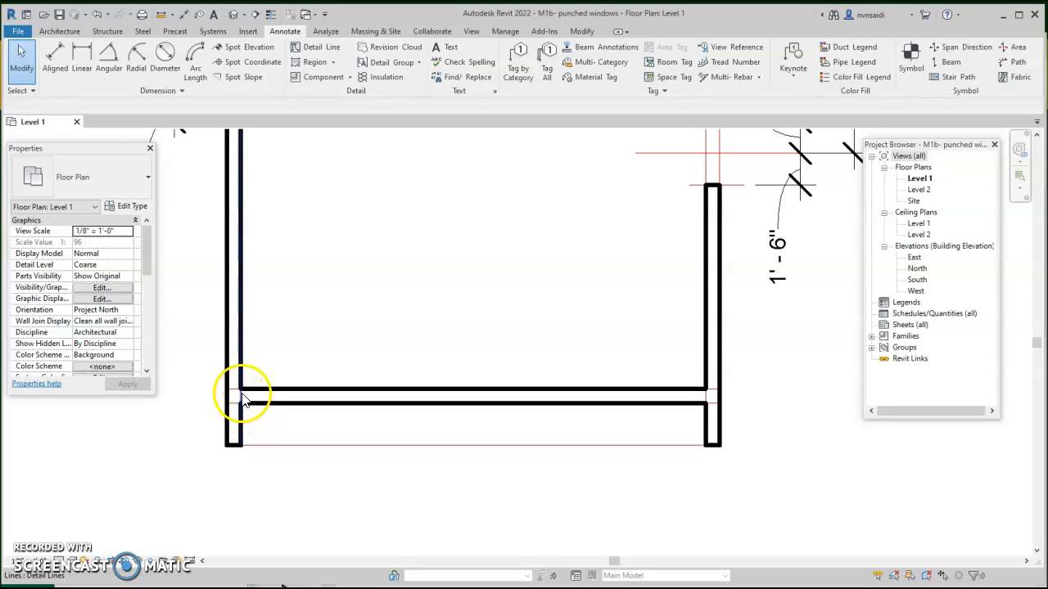
scroll(243, 398, up, 1)
click(240, 397)
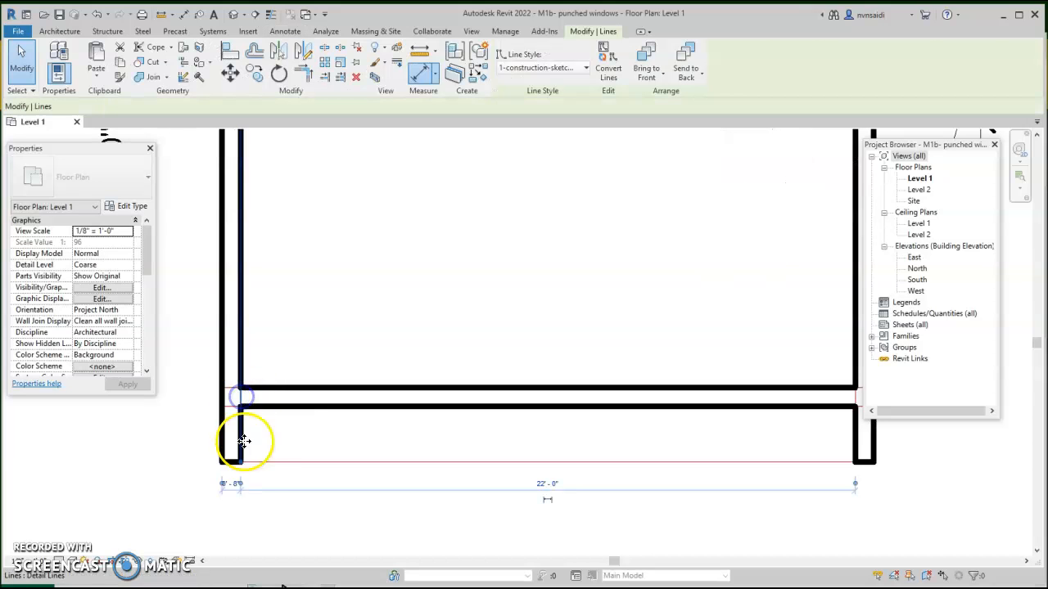
drag(243, 468, 243, 515)
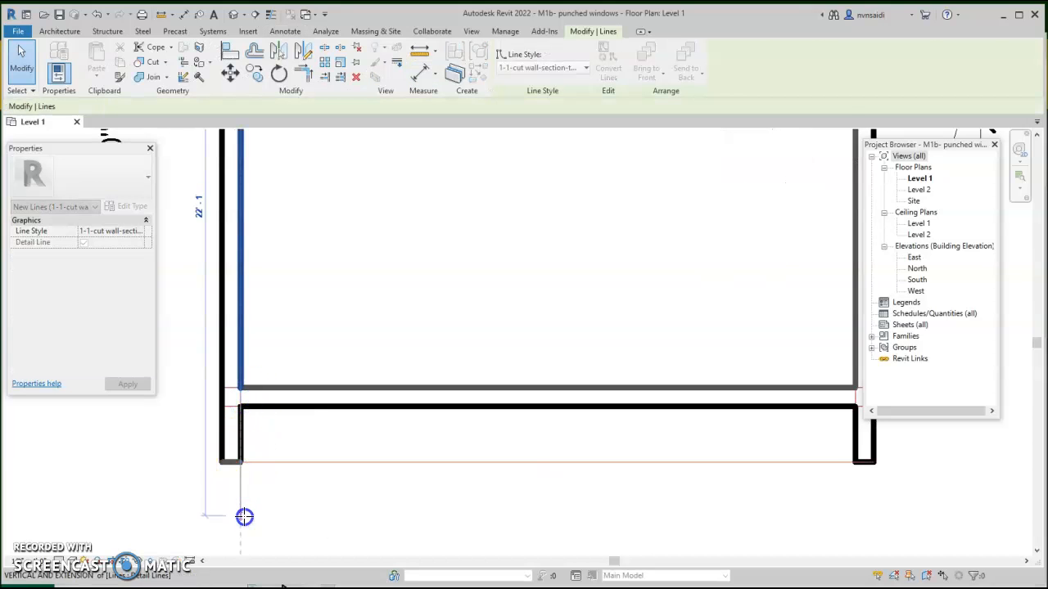
click(293, 507)
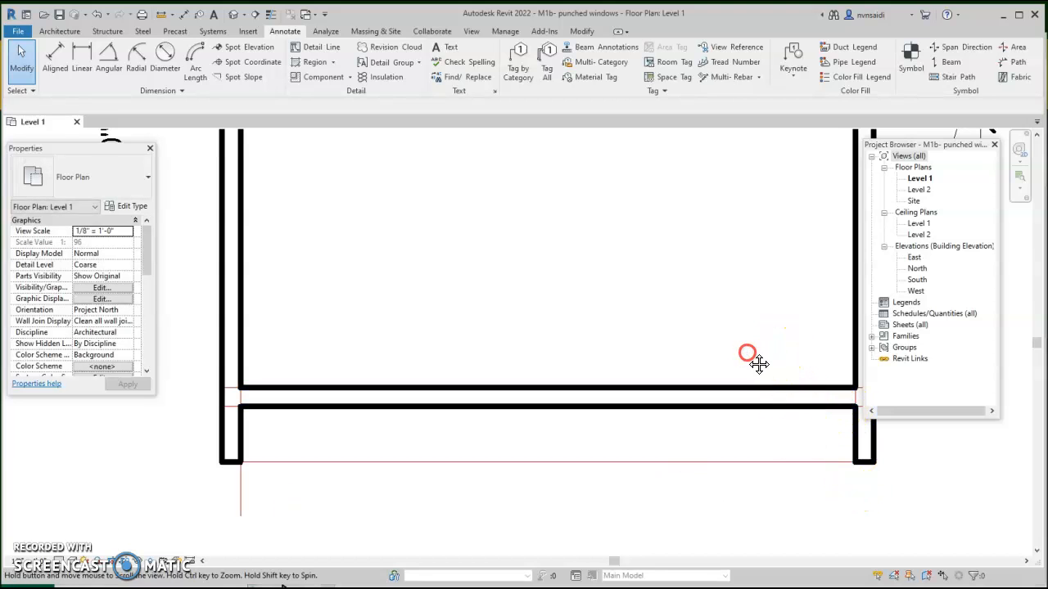
Stretch the construction line on the right wall's inner face past the wall's lower end, to about 21'-10" long.
middle_drag(753, 355, 720, 360)
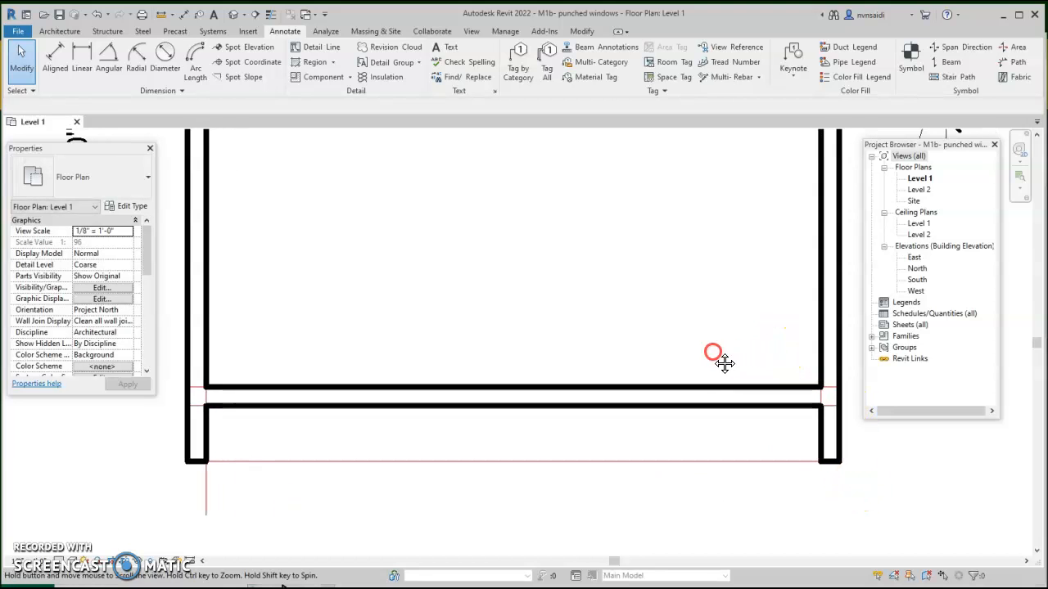
click(820, 401)
drag(823, 463, 821, 508)
click(789, 519)
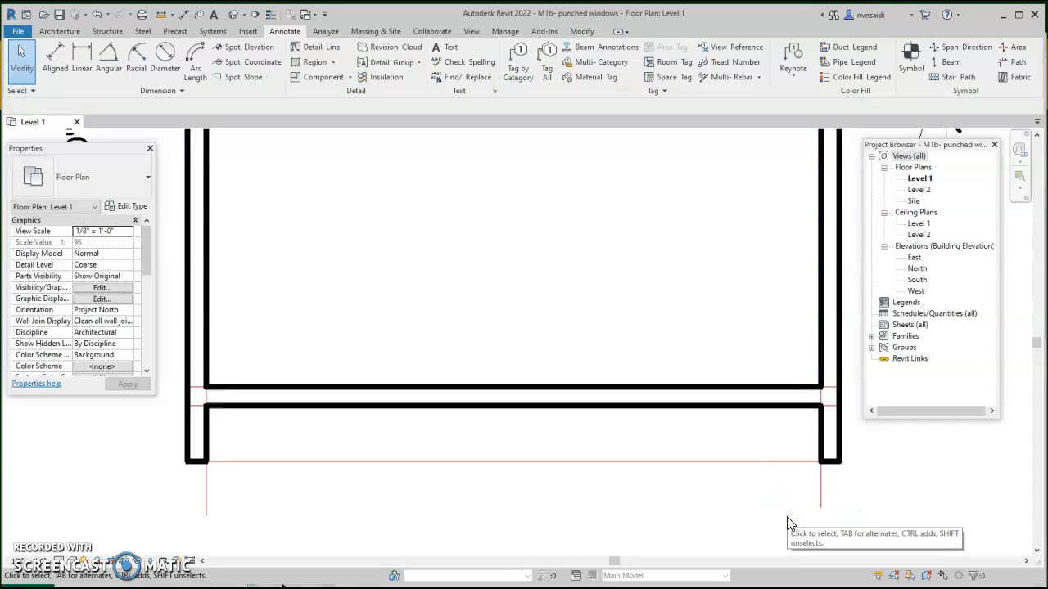
Offset copies of both extended construction lines 3'-4" inward toward the room's centre.
click(823, 505)
click(823, 501)
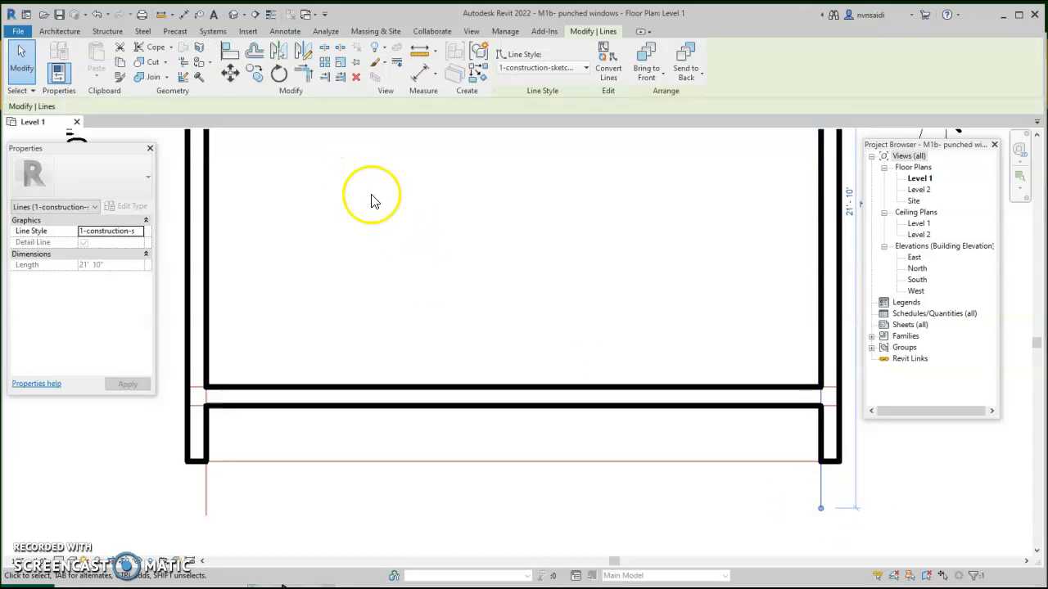
click(255, 52)
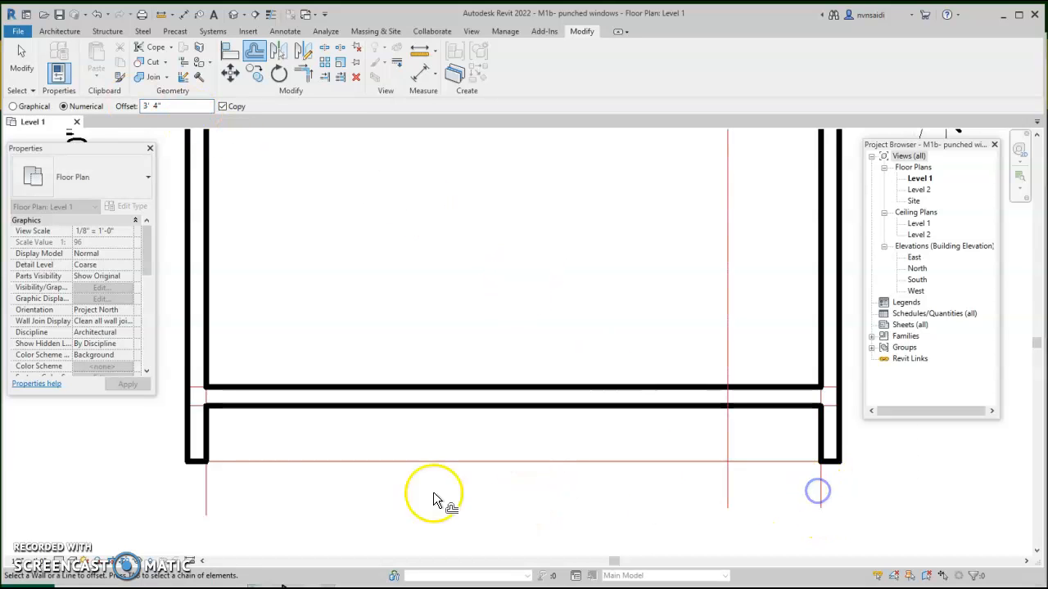
click(209, 497)
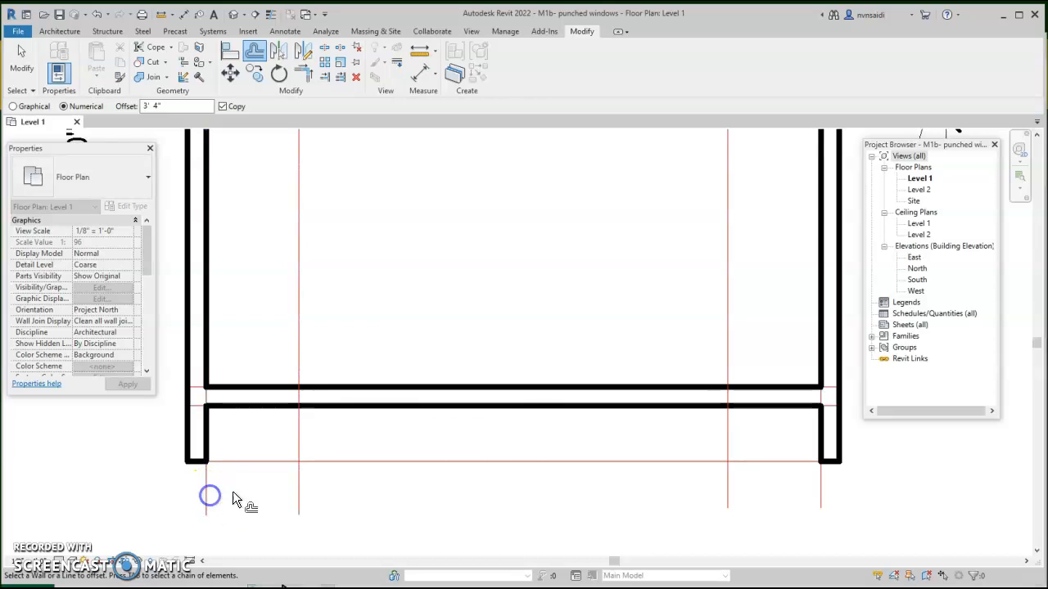
Shorten the left offset line from its upper end so it starts just above the lower wall.
scroll(469, 338, down, 6)
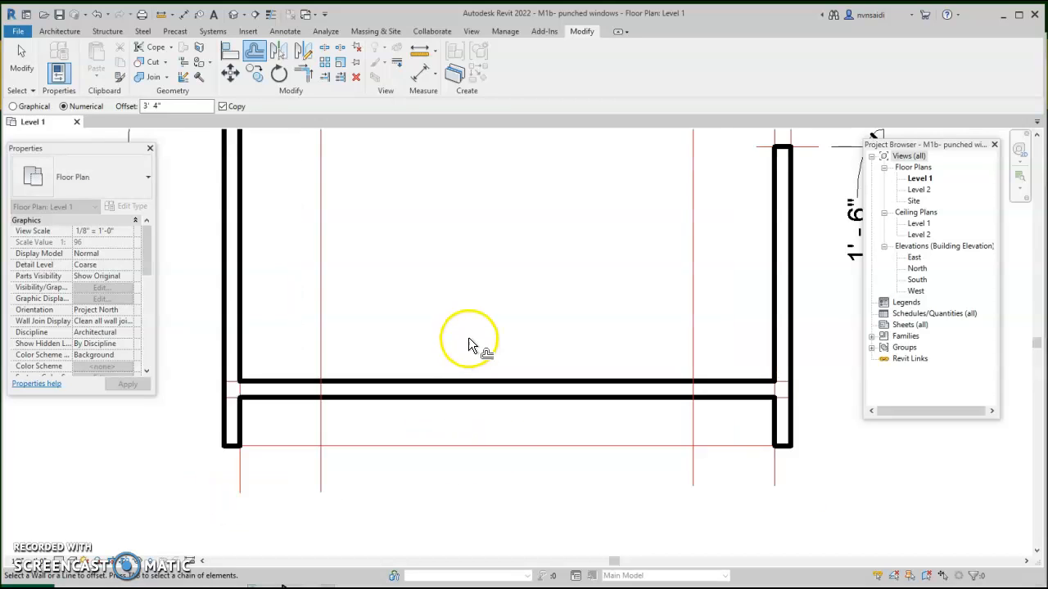
middle_drag(456, 255, 457, 368)
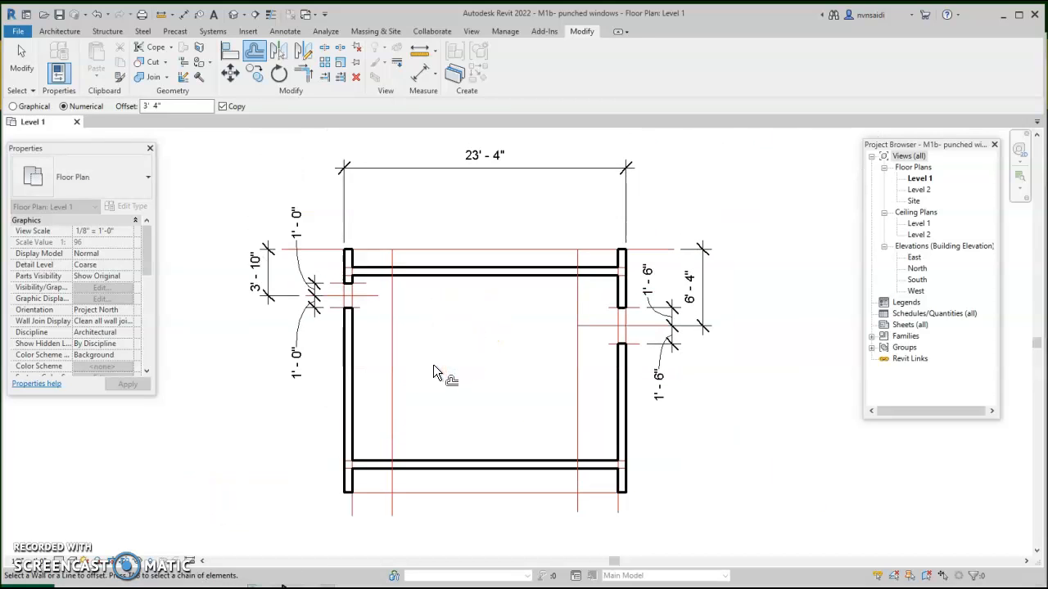
key(Escape)
click(392, 351)
drag(392, 251, 396, 447)
click(496, 423)
Shorten the right offset line to about 5'-3", starting just above the lower wall, and unjoin the conflicting elements.
click(576, 411)
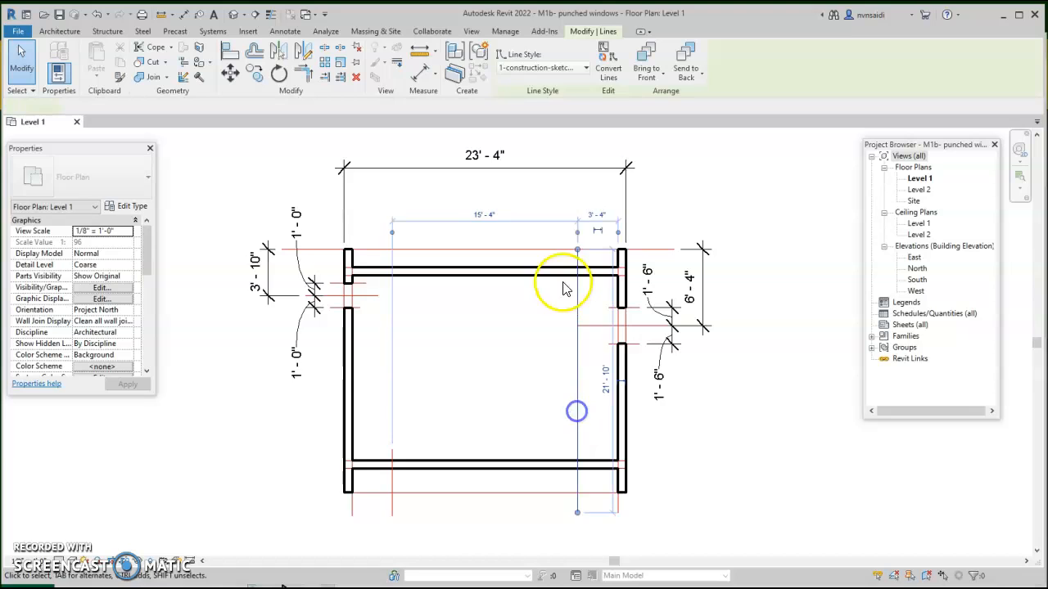
click(579, 286)
drag(577, 427, 577, 449)
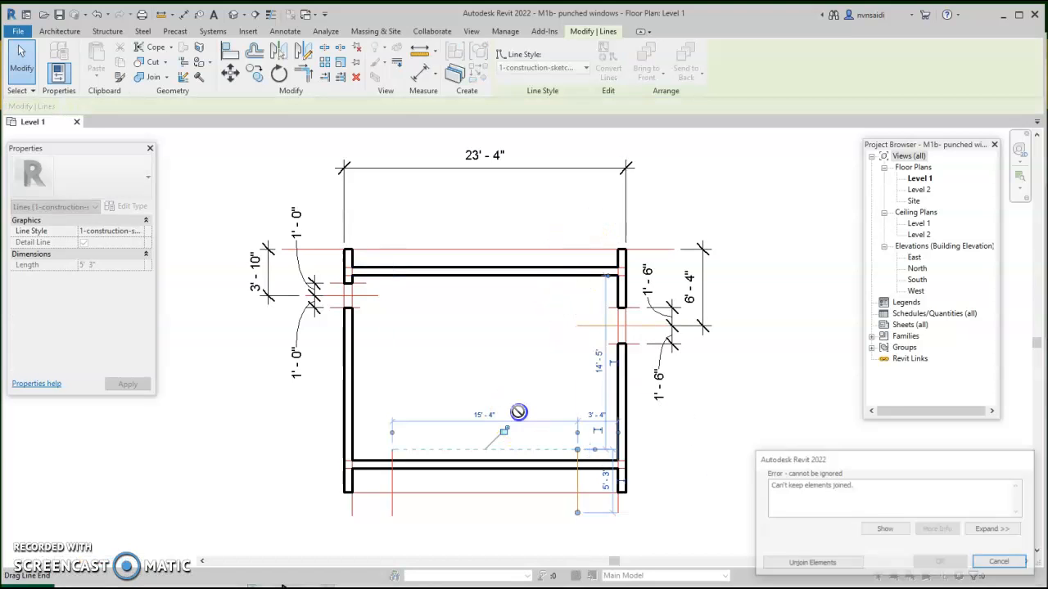
click(798, 565)
click(521, 360)
After checking the reference PDF, copy the right offset line twice at rough, uneven spacings between the two offset lines.
middle_drag(540, 408, 458, 215)
scroll(578, 283, up, 2)
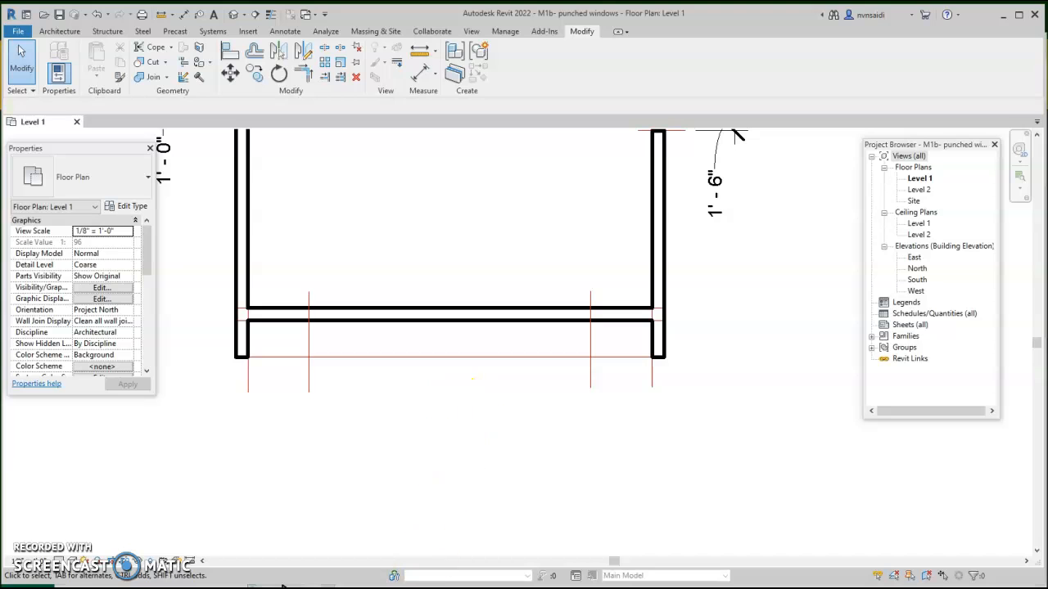
click(284, 587)
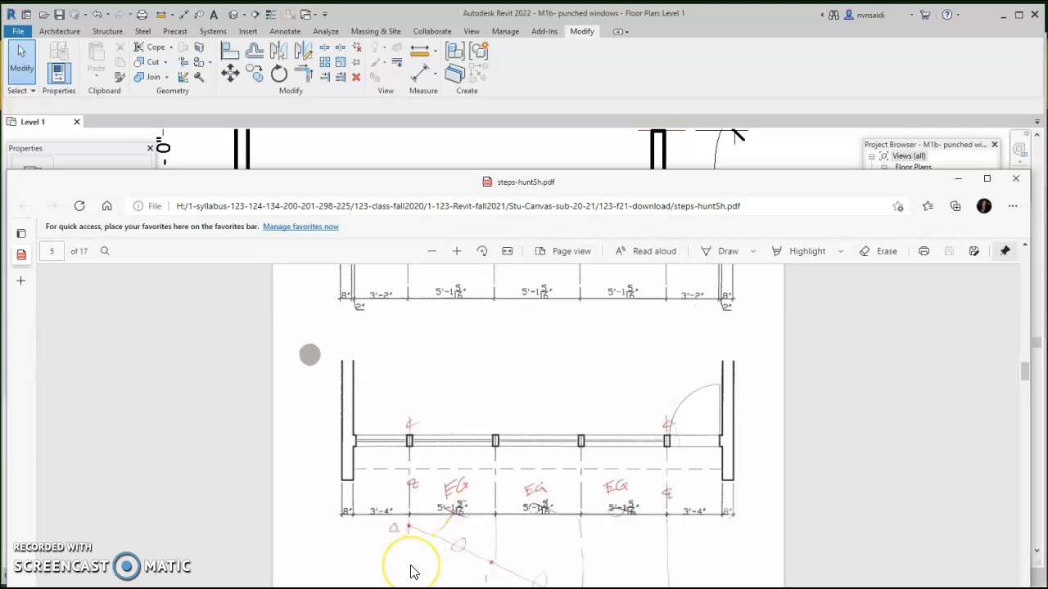
click(956, 178)
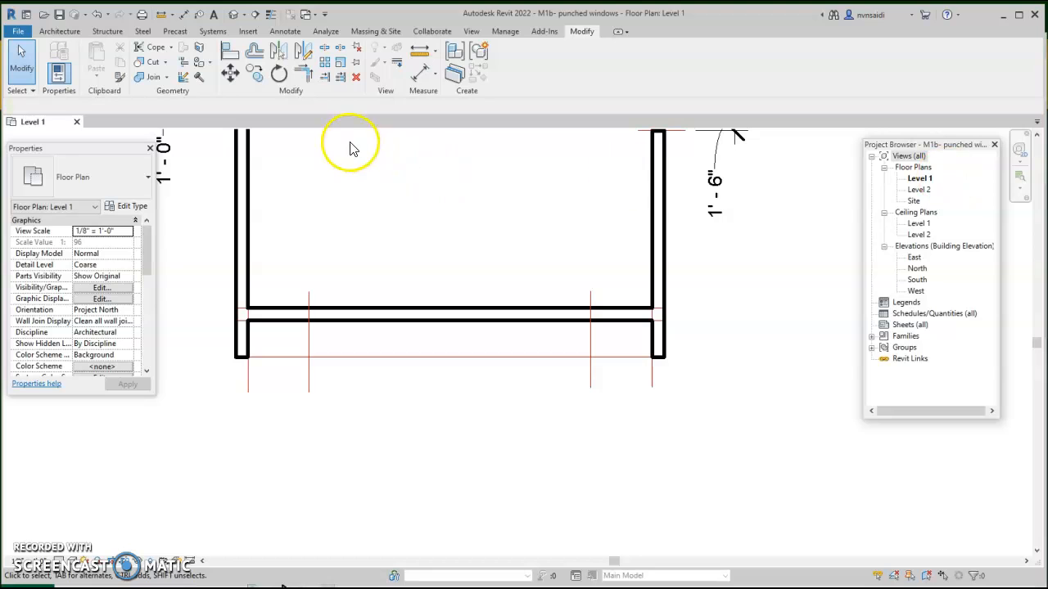
click(254, 75)
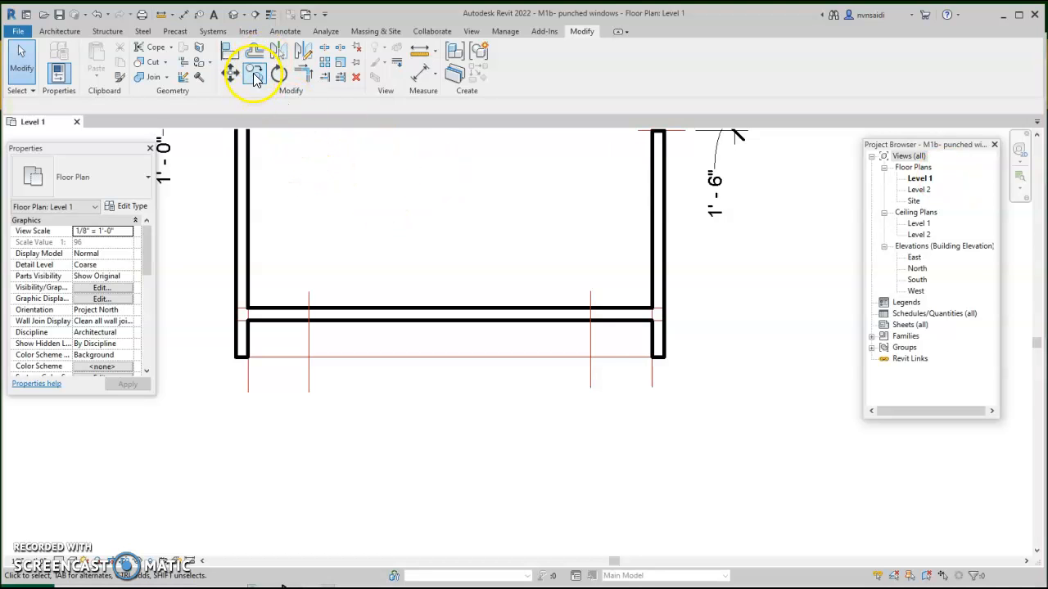
click(591, 348)
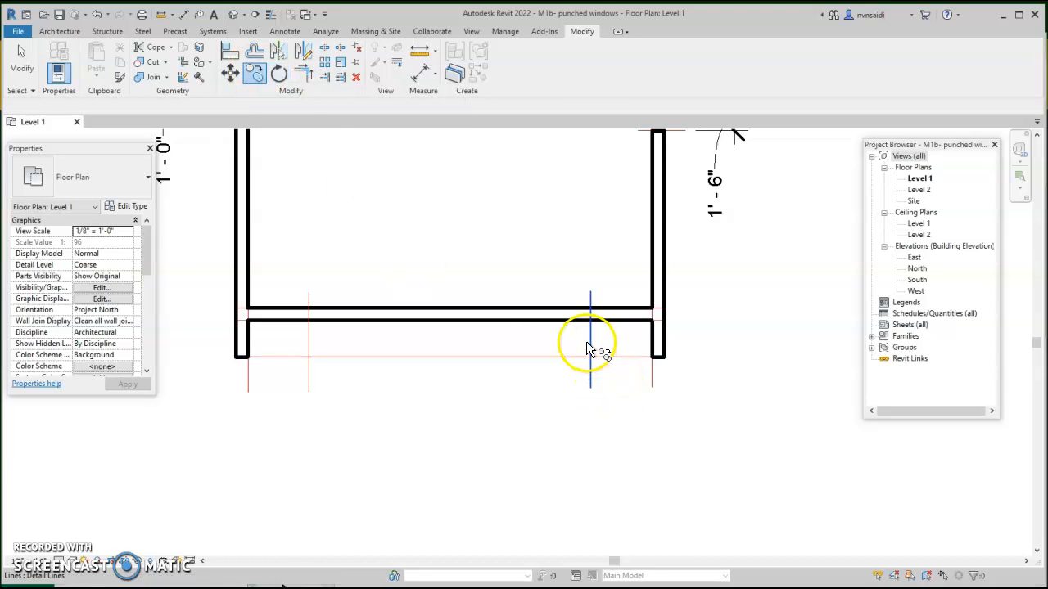
key(Return)
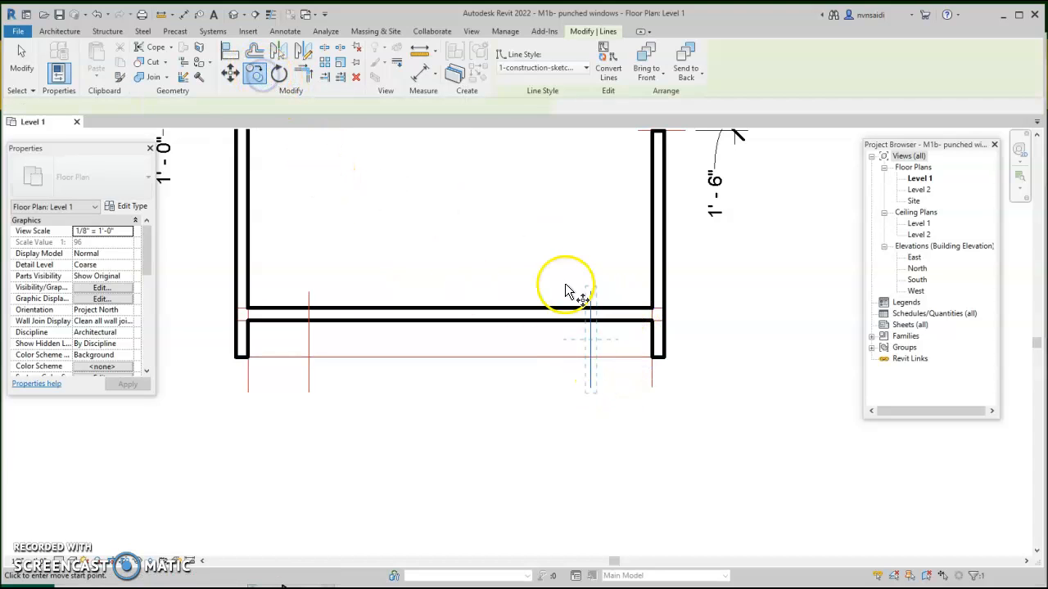
click(590, 293)
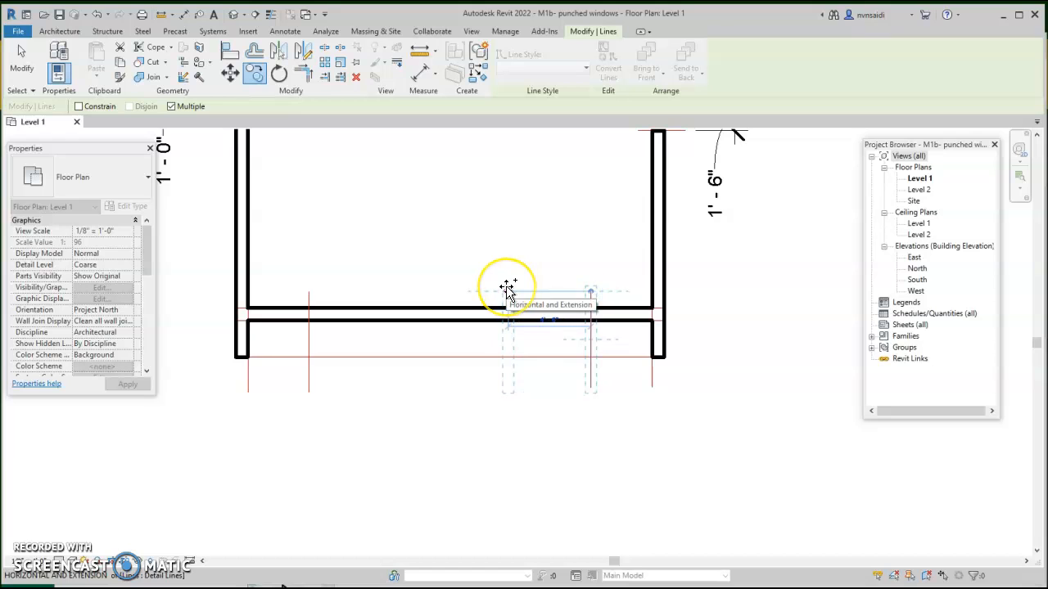
click(506, 289)
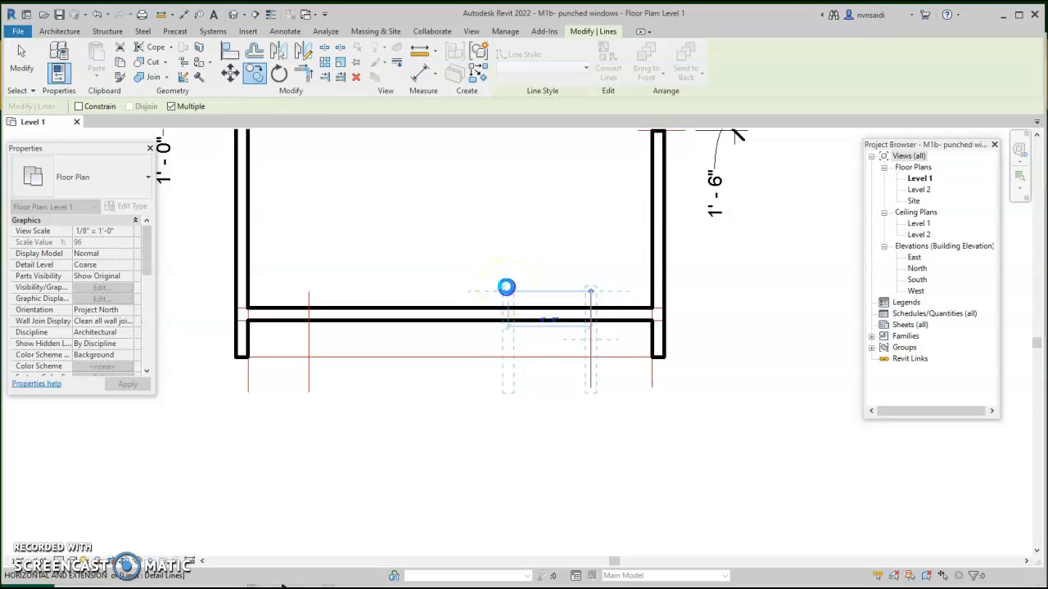
click(410, 293)
key(Escape)
key(Escape)
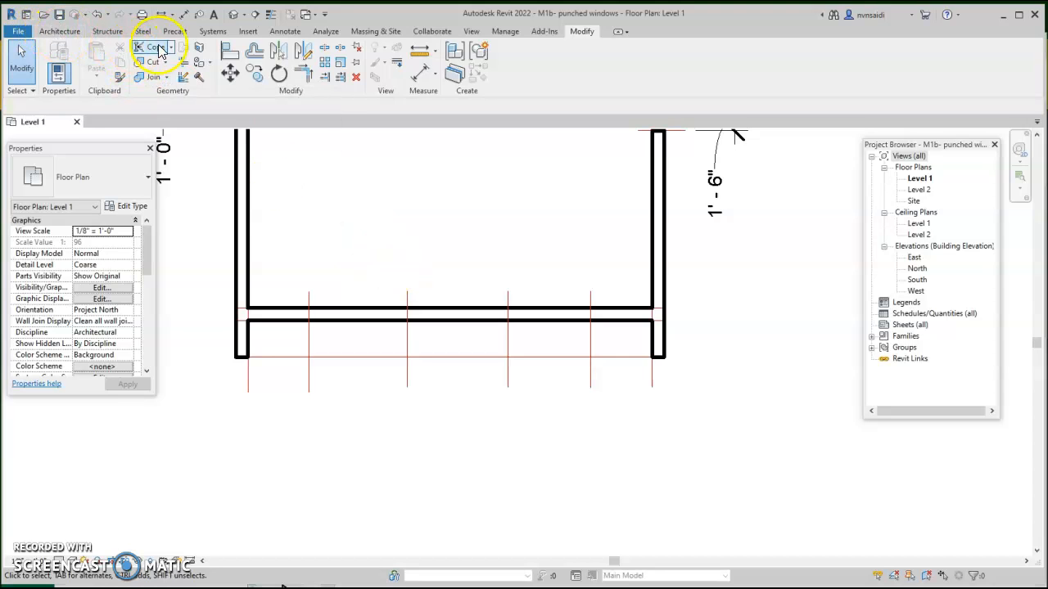
Place an aligned dimension string across the four short vertical lines below the lower wall and make its segments equal.
click(285, 35)
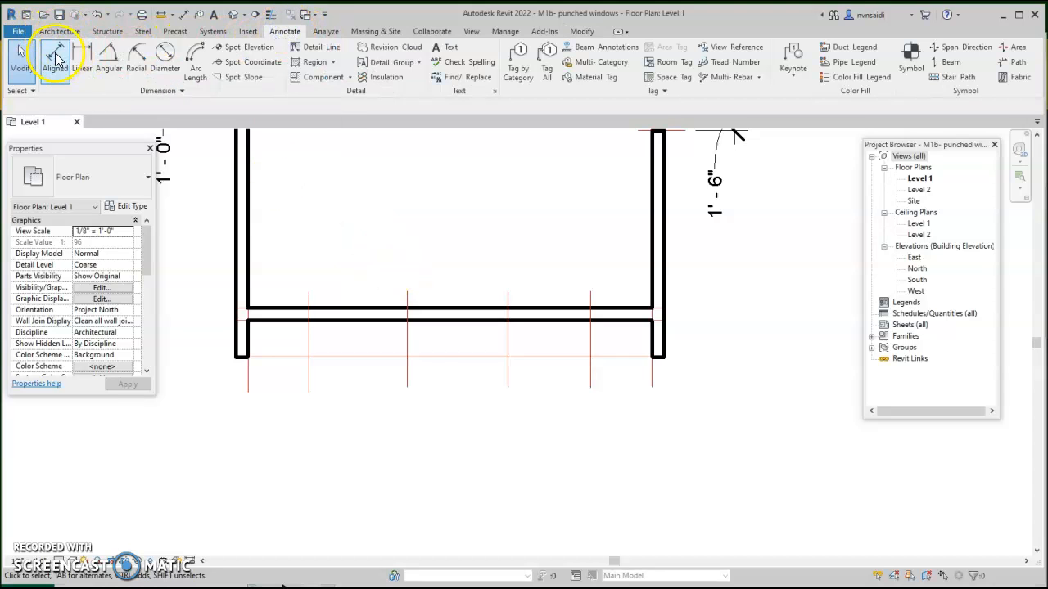
click(70, 51)
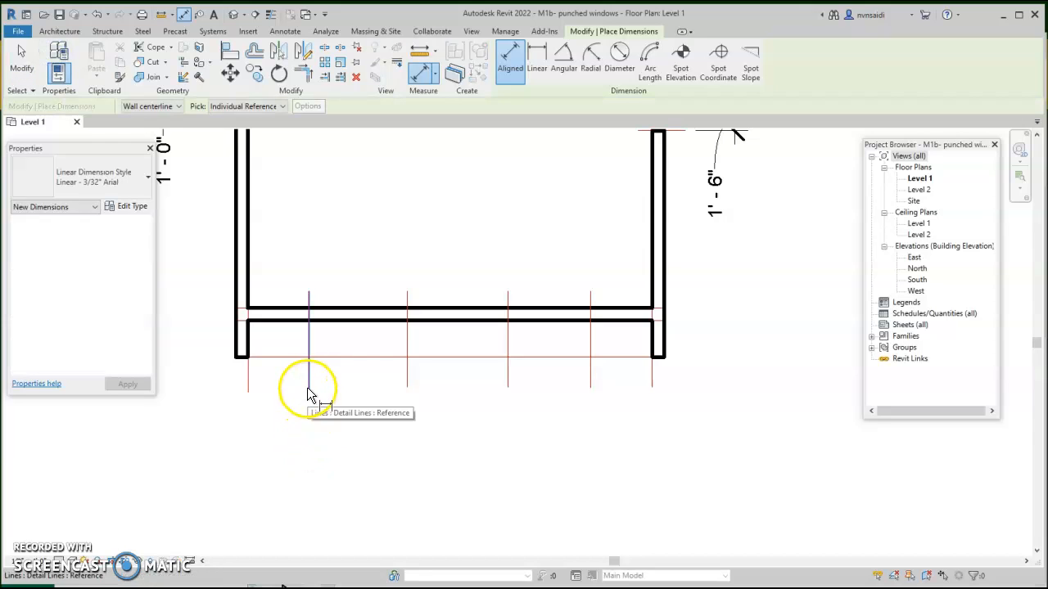
click(309, 395)
click(406, 397)
click(507, 390)
click(590, 387)
click(591, 440)
click(408, 456)
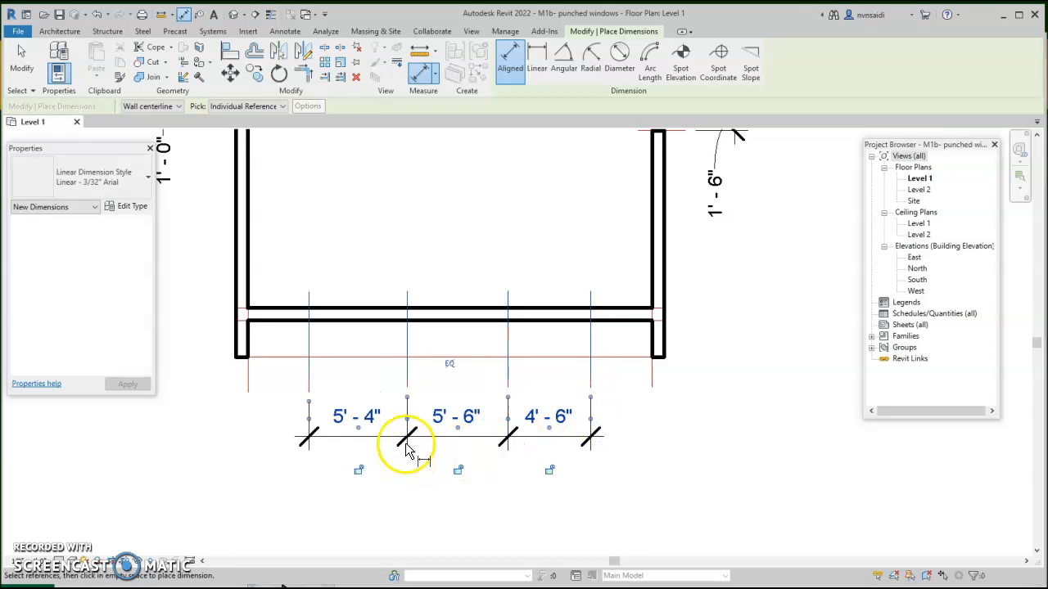
click(452, 364)
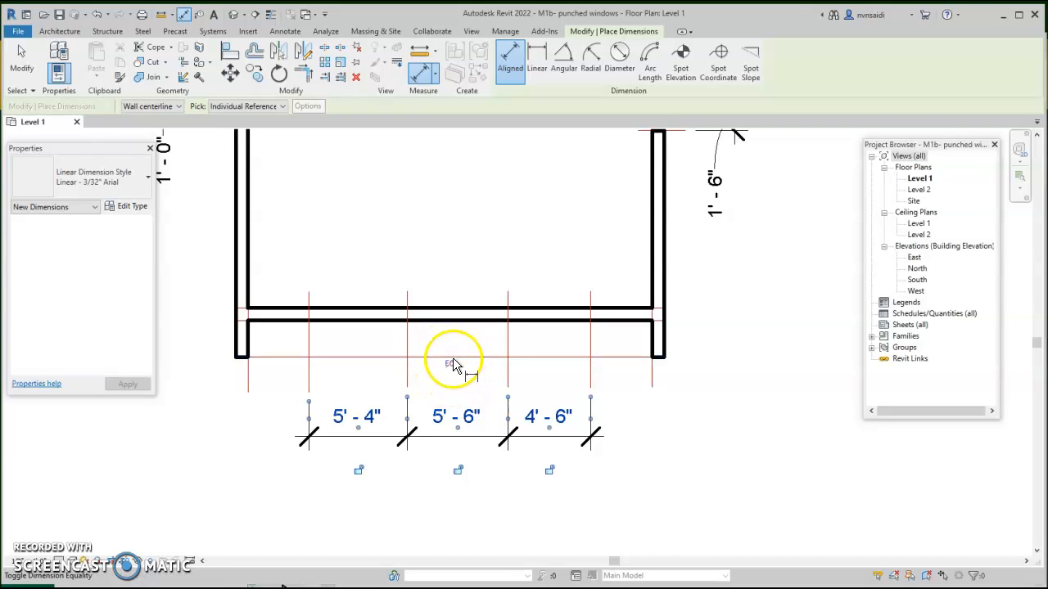
click(450, 368)
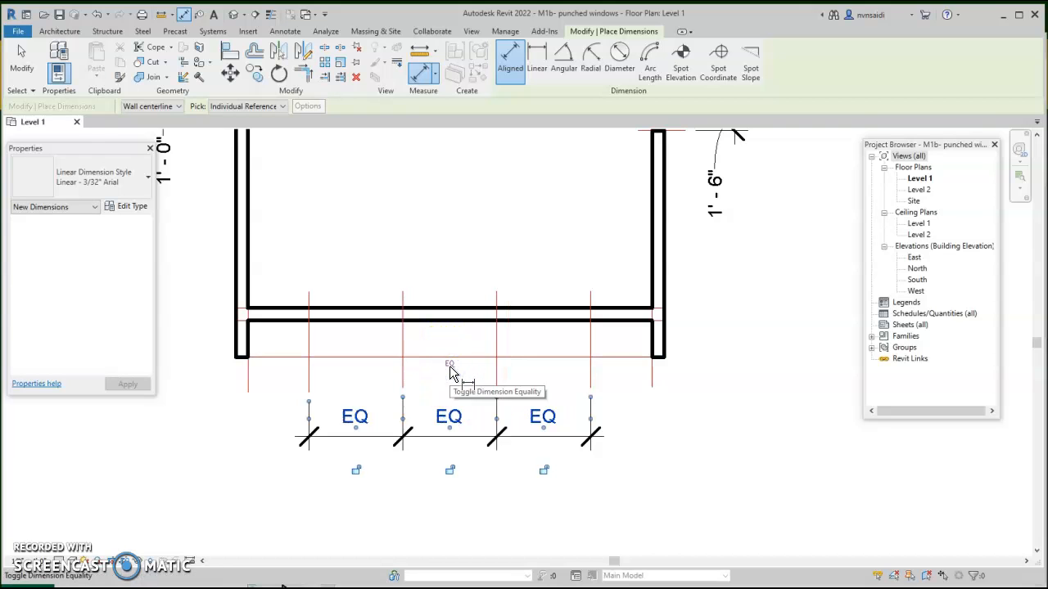
Undo the equal spacing, the dimension string and the two copied lines.
click(95, 14)
click(95, 13)
click(93, 14)
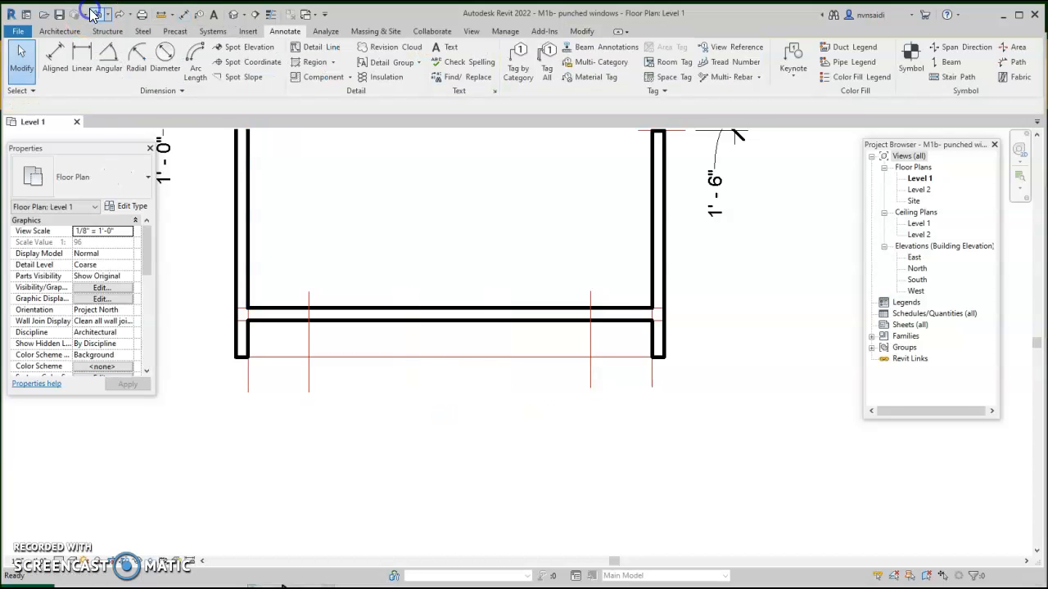
Copy the right offset line twice toward the left one, about 2'-0" and 5'-5" away.
click(592, 387)
click(259, 72)
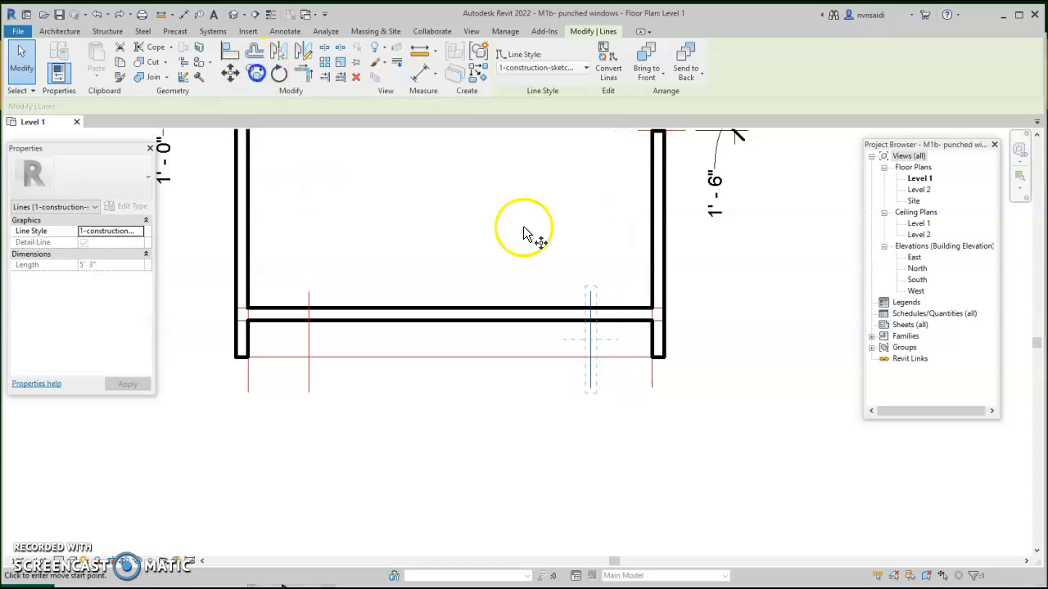
click(590, 391)
click(556, 394)
click(529, 453)
key(Escape)
key(Escape)
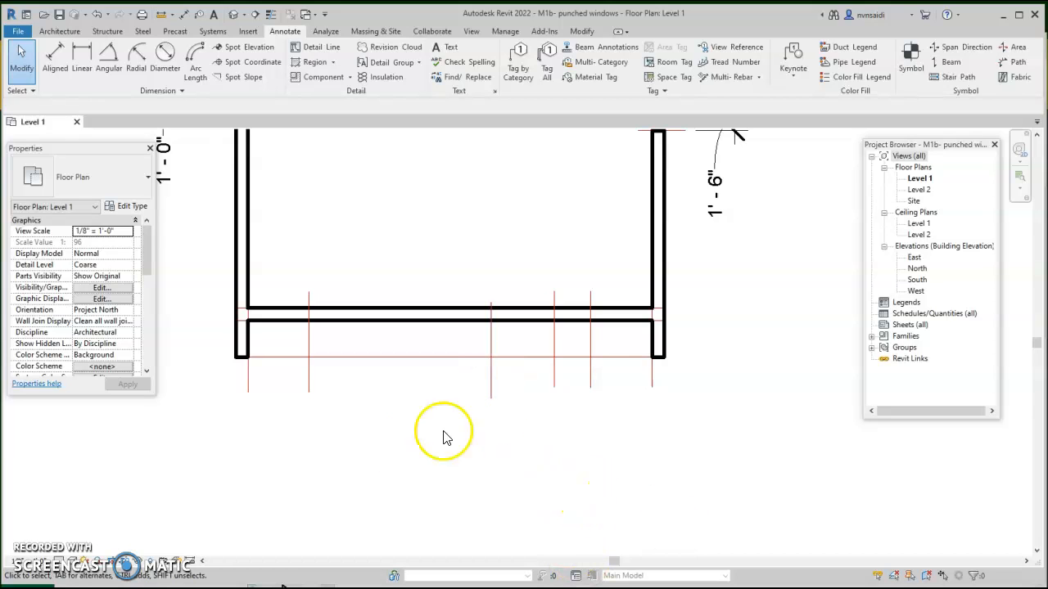
Place an aligned dimension string below the lower wall across the two offset lines and both copies, and make its segments equal.
click(57, 64)
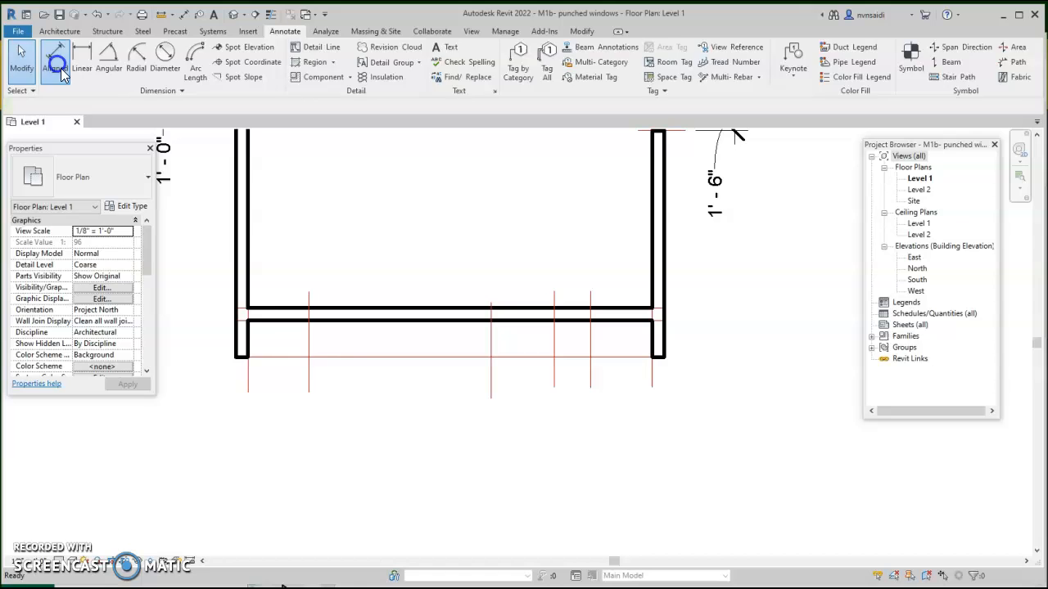
click(306, 374)
click(486, 378)
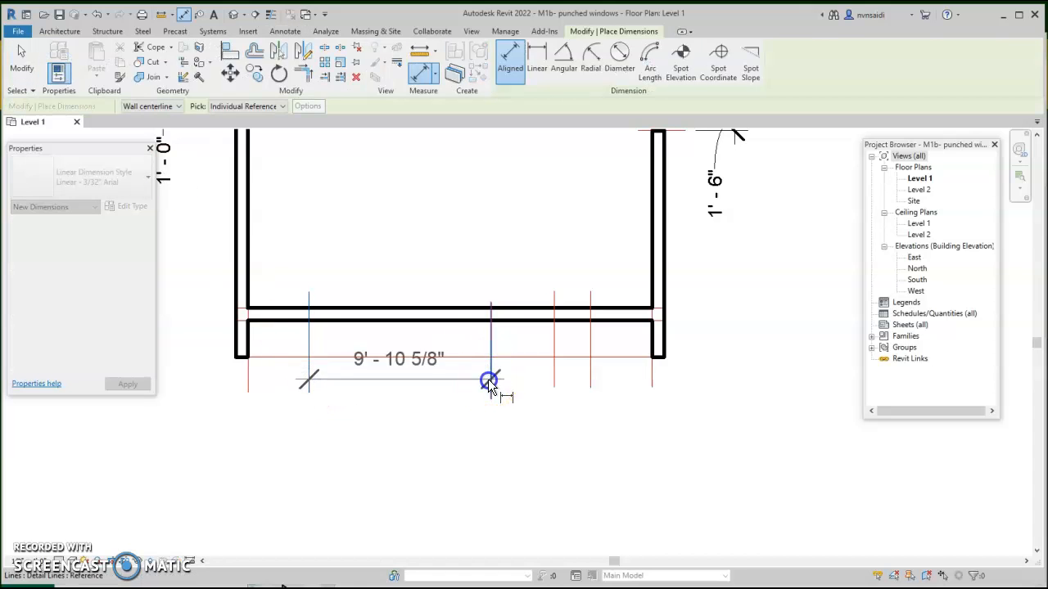
click(555, 388)
click(592, 393)
click(597, 459)
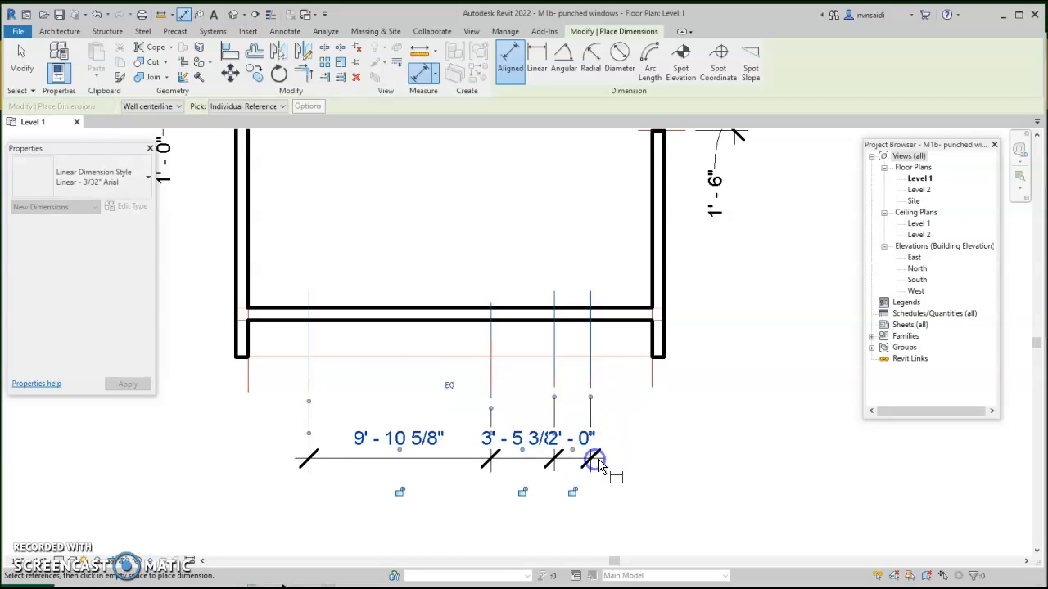
click(449, 385)
click(728, 458)
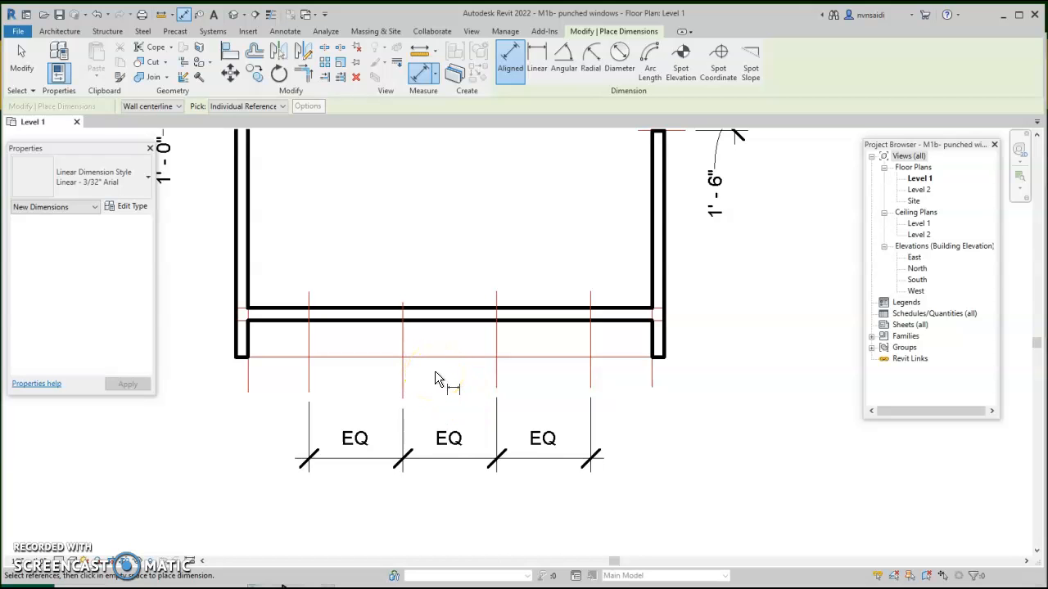
key(Escape)
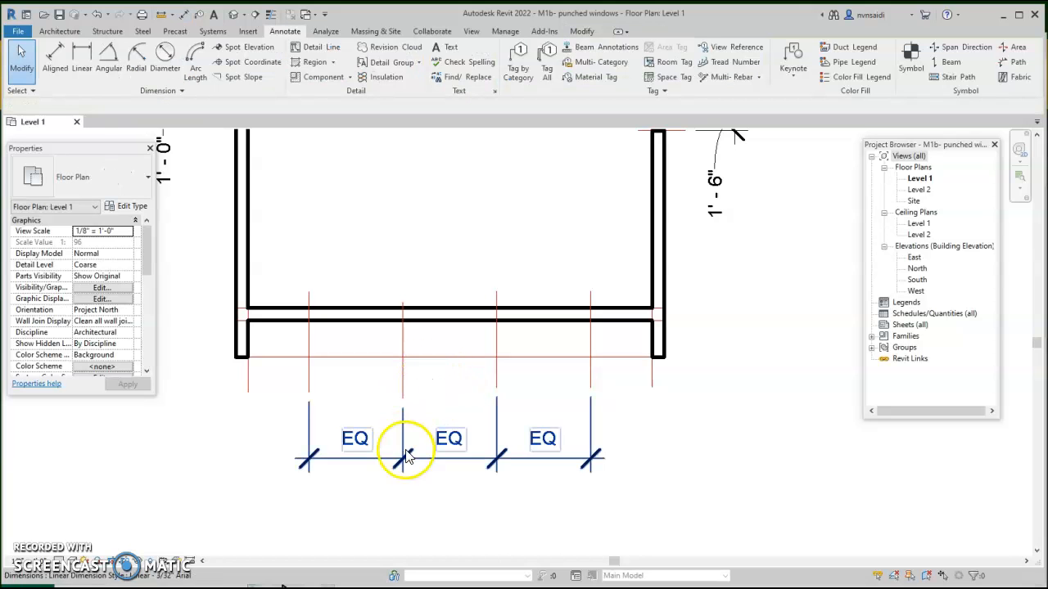
Delete the EQ dimension string and unconstrain the lines.
click(557, 467)
key(Delete)
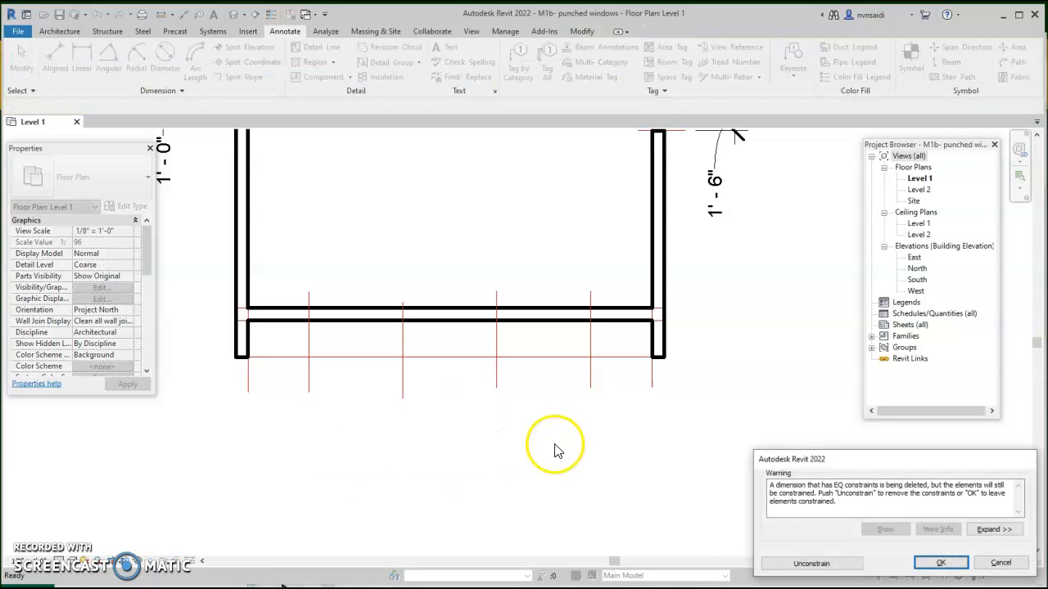
click(823, 567)
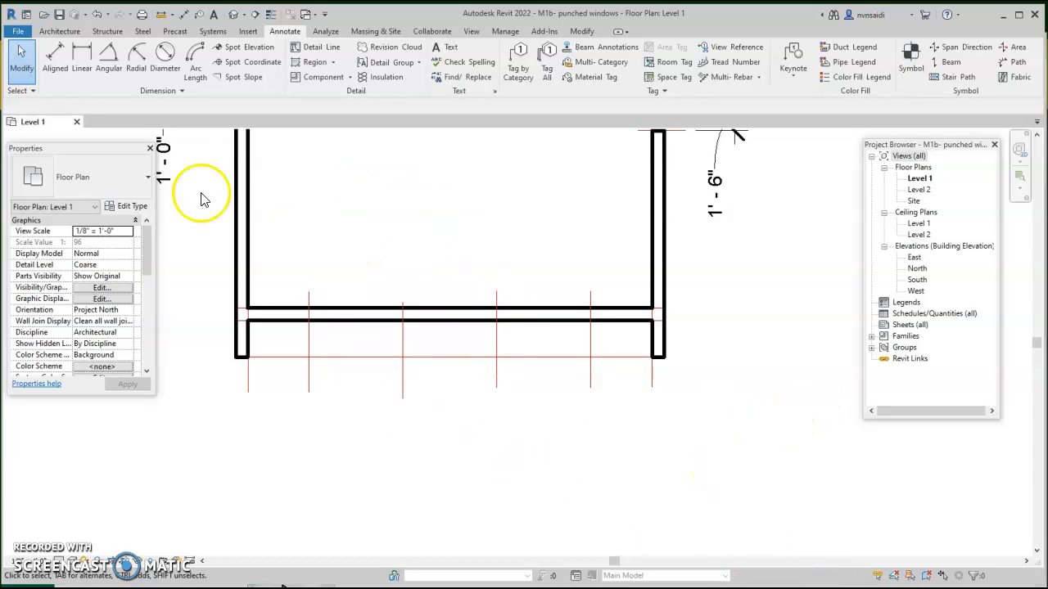
Place an aligned dimension string below the lower wall from one outer wall face to the other, picking the inner-face lines and all four centrelines.
click(54, 64)
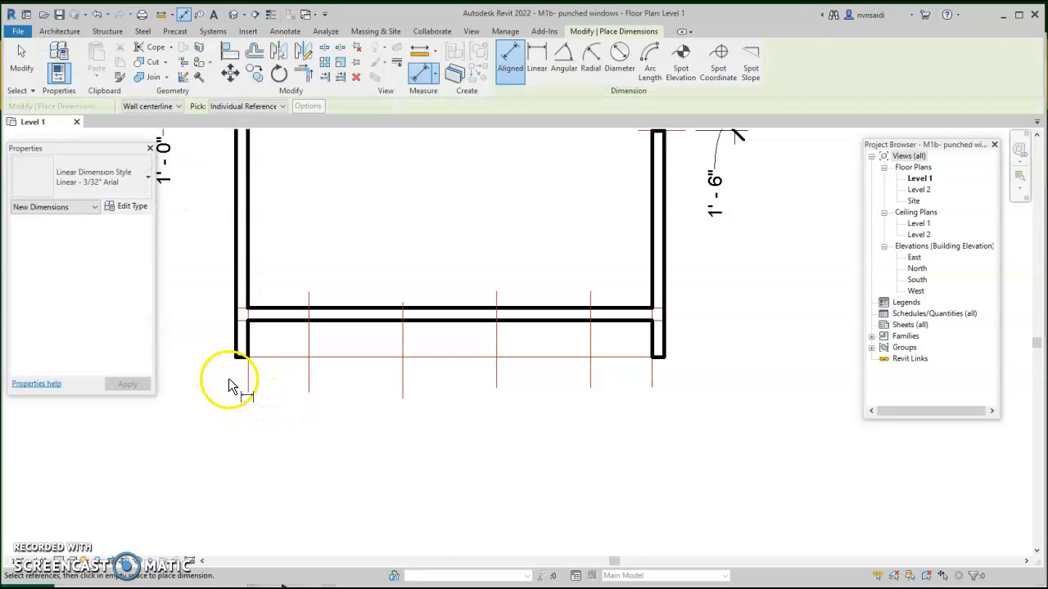
scroll(223, 350, up, 2)
click(239, 350)
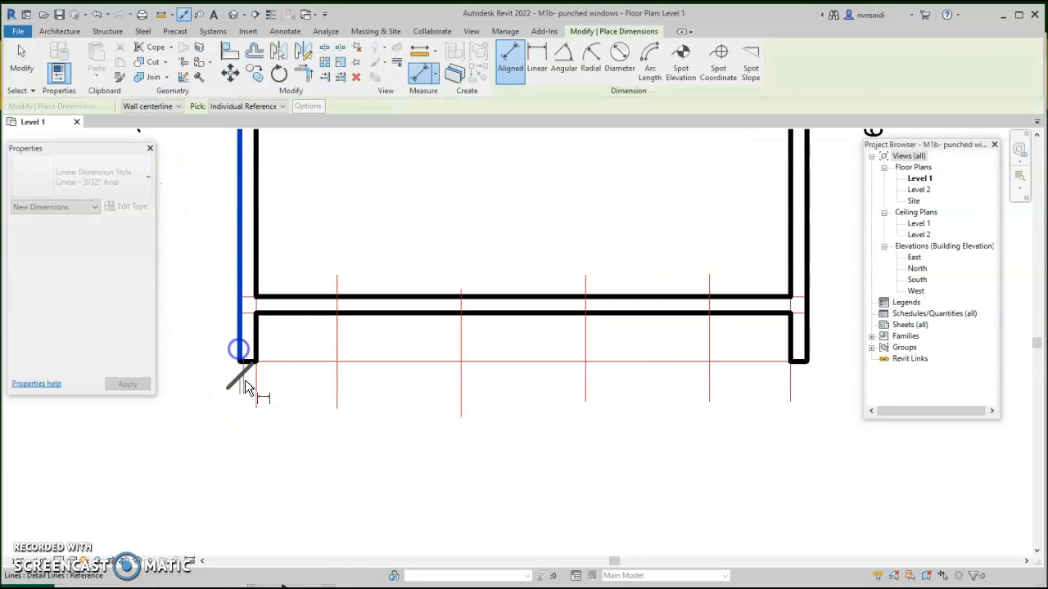
click(256, 407)
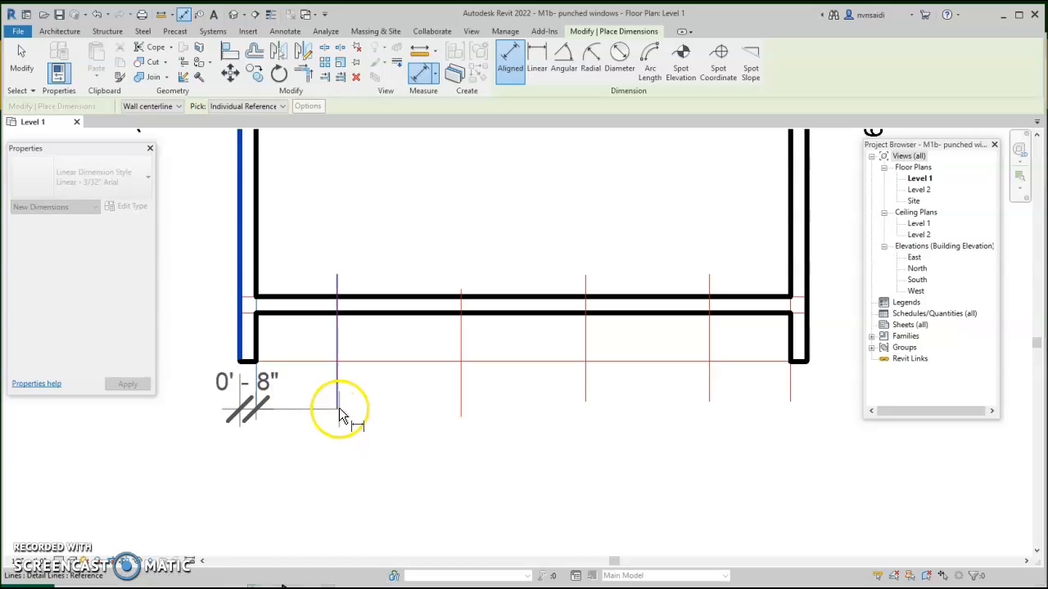
click(338, 401)
click(462, 423)
click(583, 409)
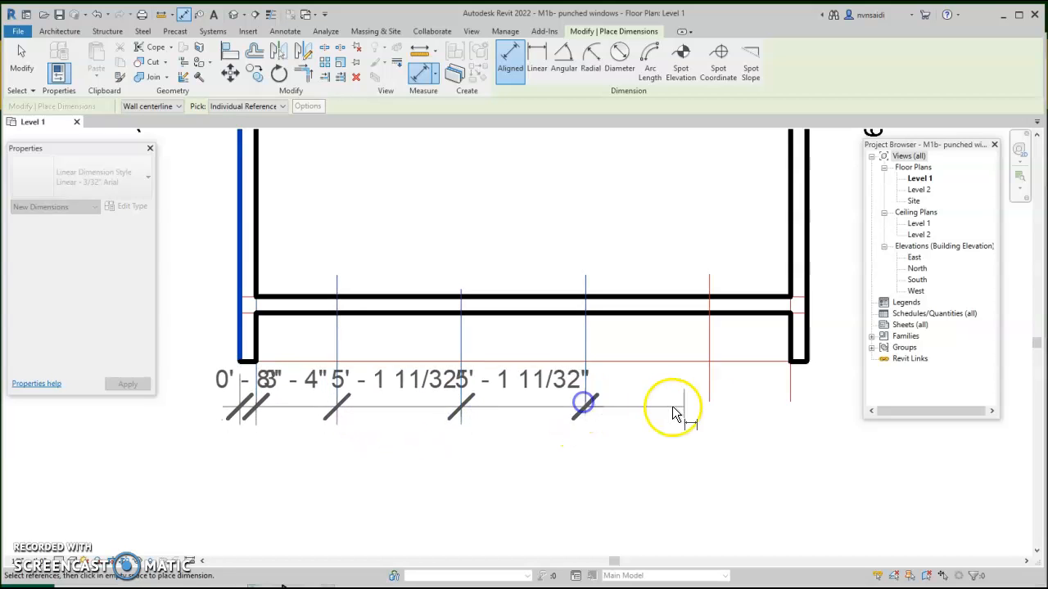
click(710, 407)
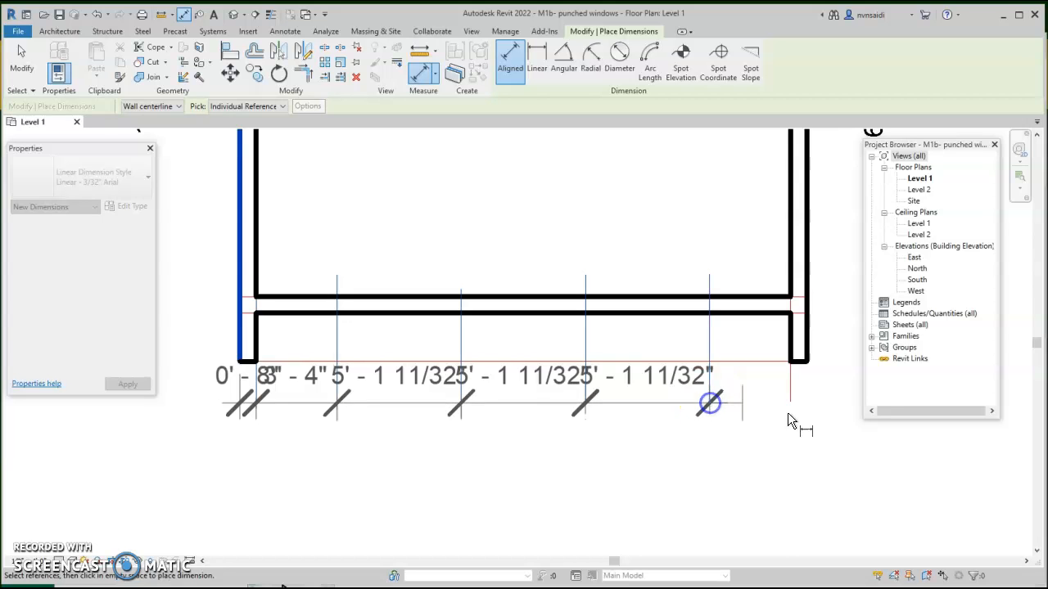
click(792, 409)
click(812, 360)
click(823, 480)
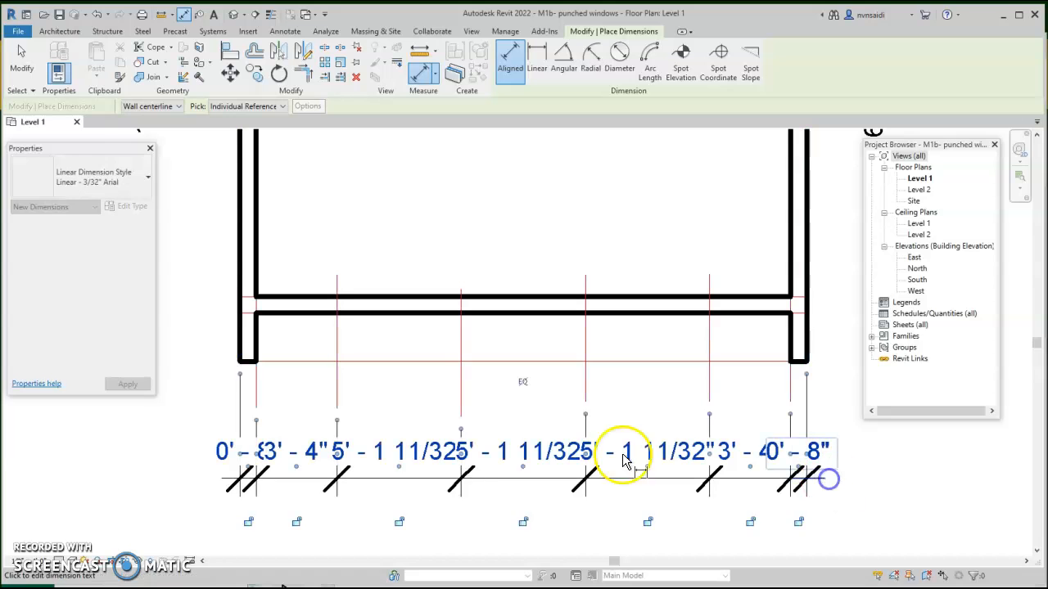
scroll(301, 430, down, 2)
middle_drag(301, 378, 300, 301)
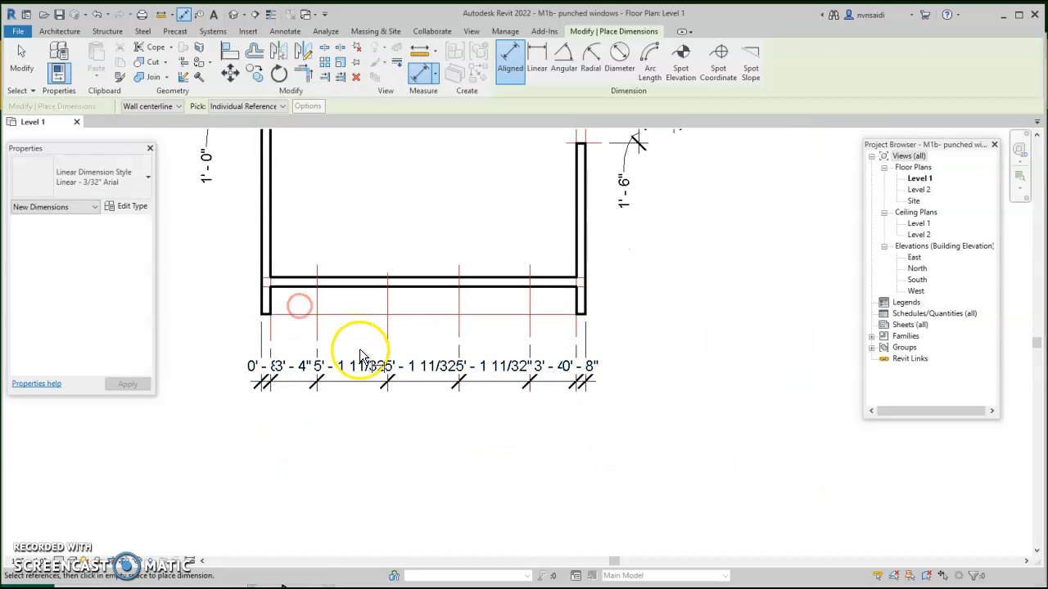
key(Escape)
Move the texts of the three equal middle segments below the dimension line, spread apart on leaders.
scroll(205, 381, up, 2)
scroll(533, 402, up, 2)
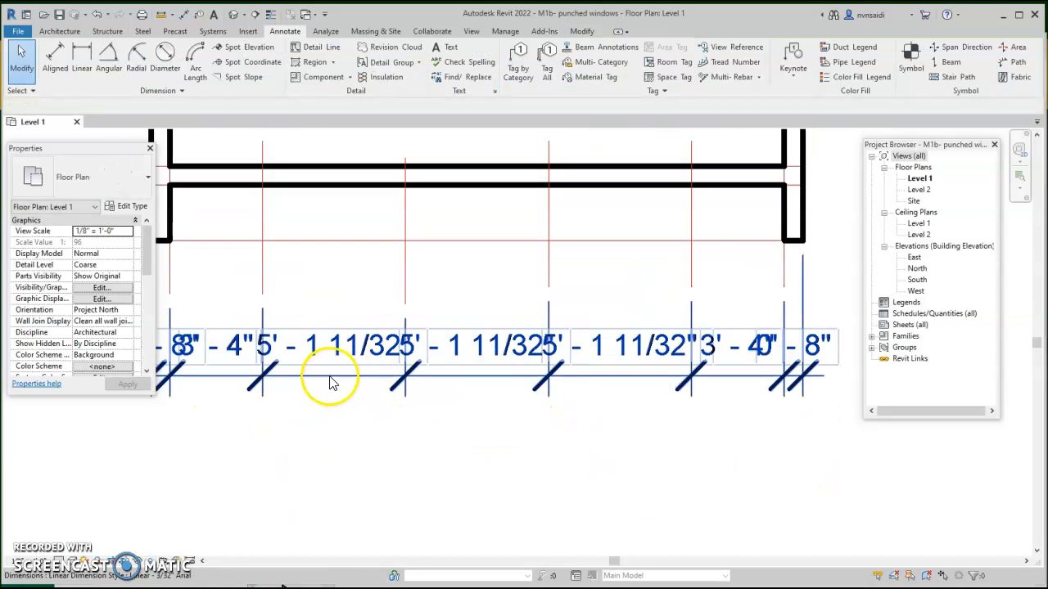
click(330, 376)
drag(335, 365, 241, 498)
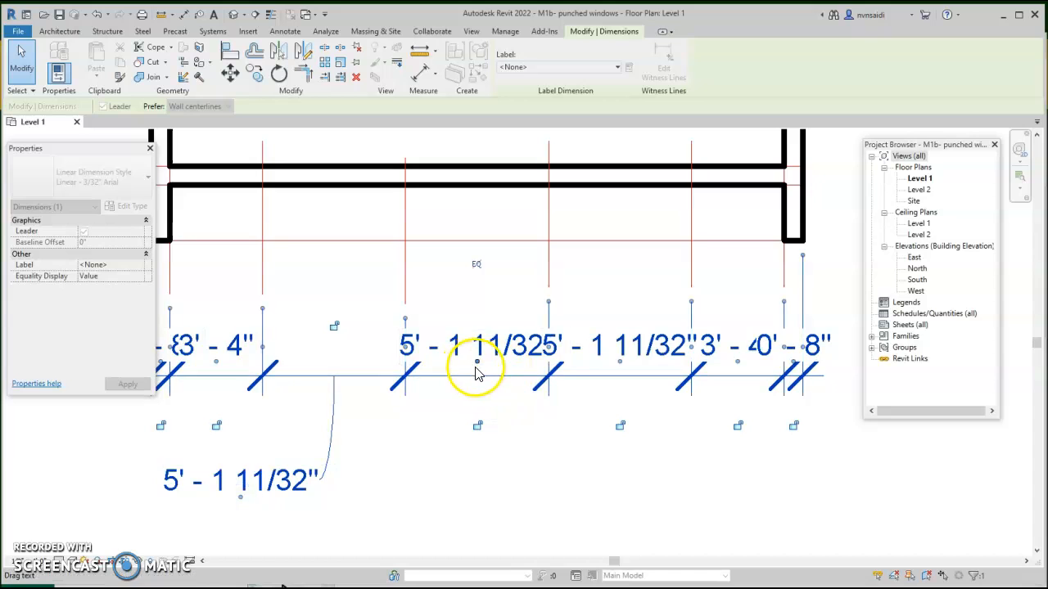
drag(478, 373, 455, 506)
drag(618, 370, 655, 497)
Move the wall-thickness texts at both ends of the dimension string outward beyond the walls on leaders.
middle_drag(305, 403, 488, 375)
right_click(407, 327)
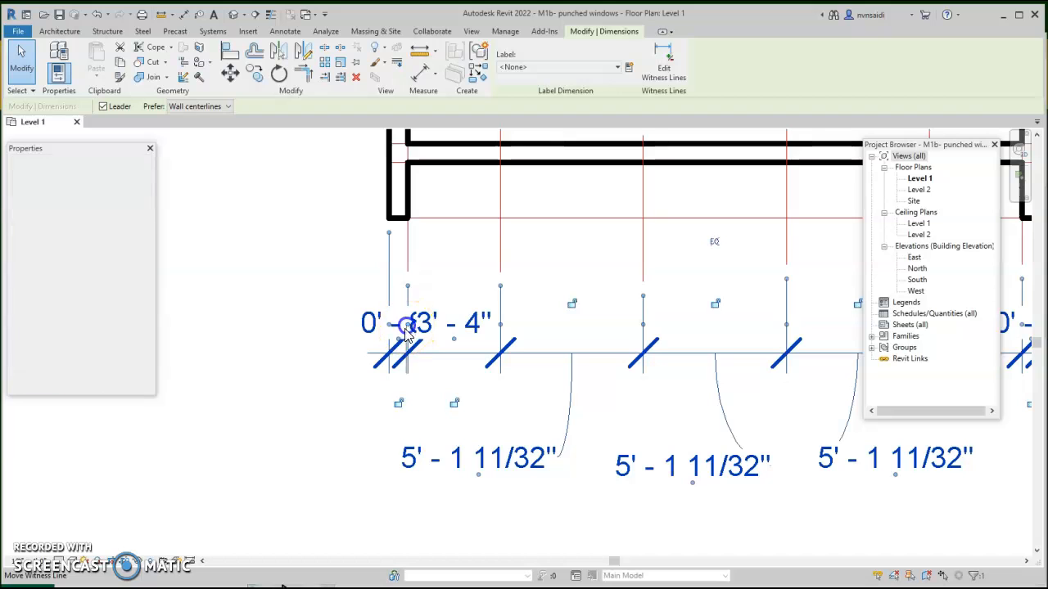
drag(401, 343, 258, 324)
scroll(486, 410, down, 3)
middle_drag(416, 422, 284, 432)
scroll(682, 359, up, 2)
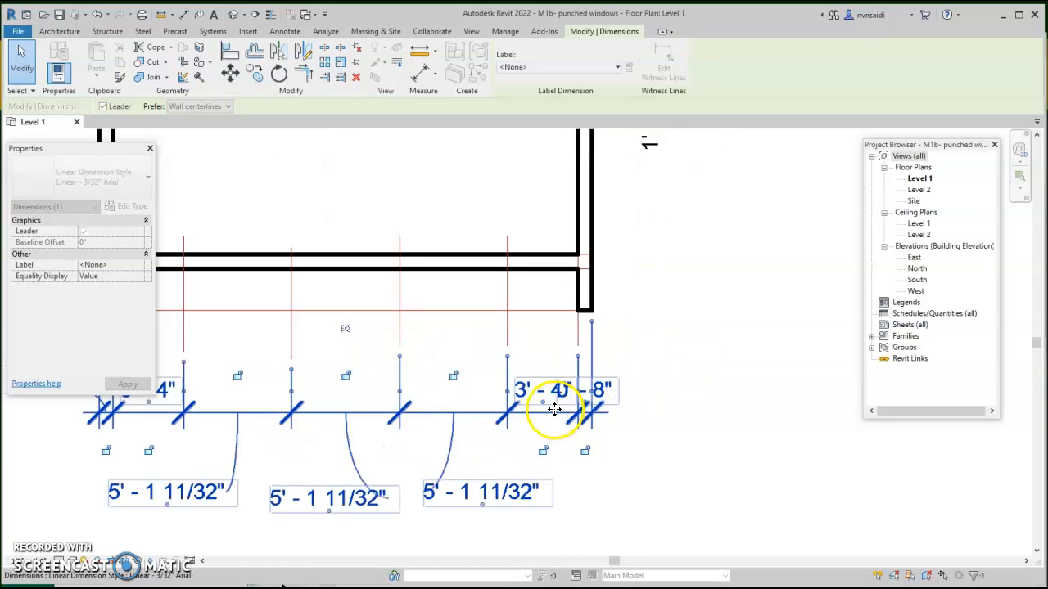
click(591, 390)
drag(656, 337, 654, 337)
drag(598, 385, 689, 371)
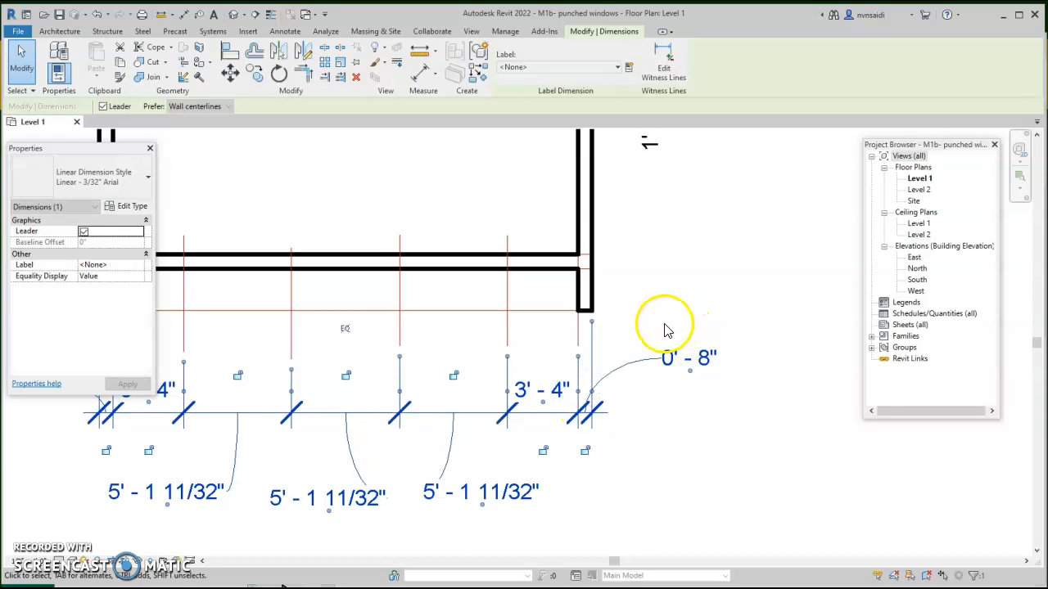
Switch to the reference PDF steps-huntSh.pdf to compare the dimensioned mullion layout on page 5.
scroll(664, 330, down, 3)
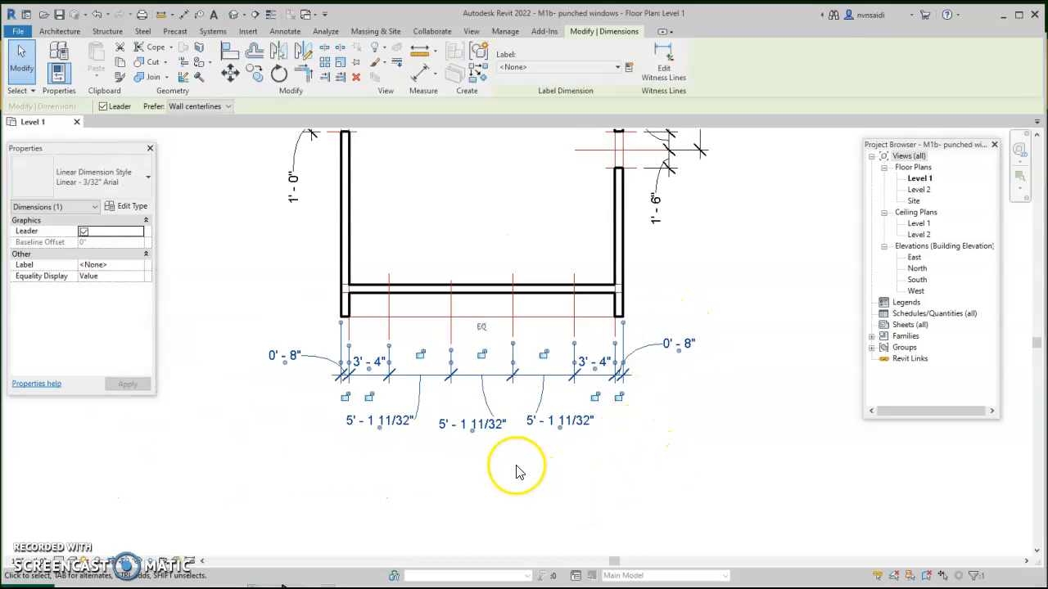
scroll(528, 369, up, 2)
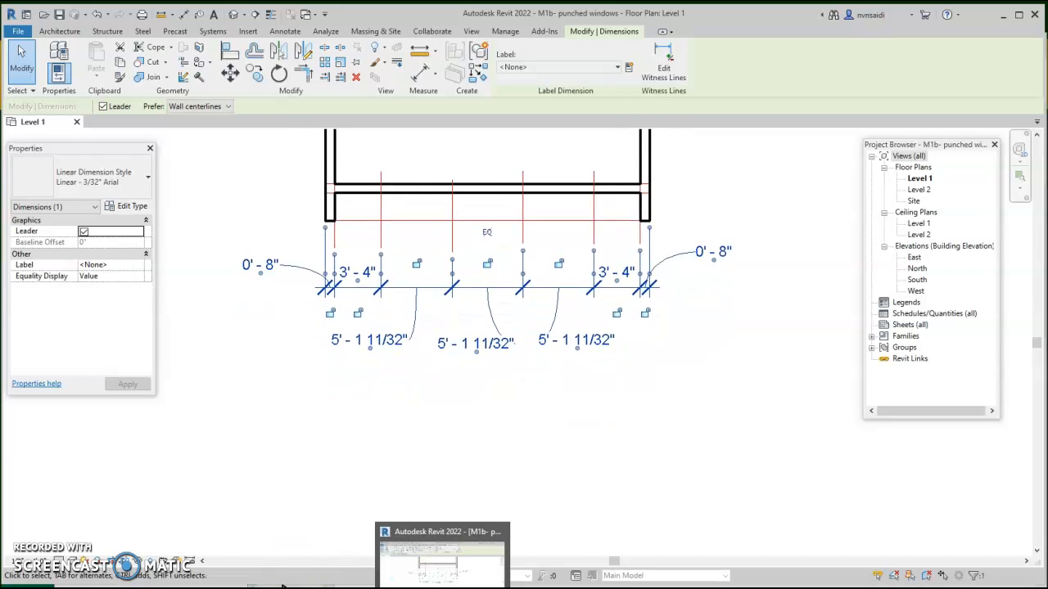
mouse_move(281, 586)
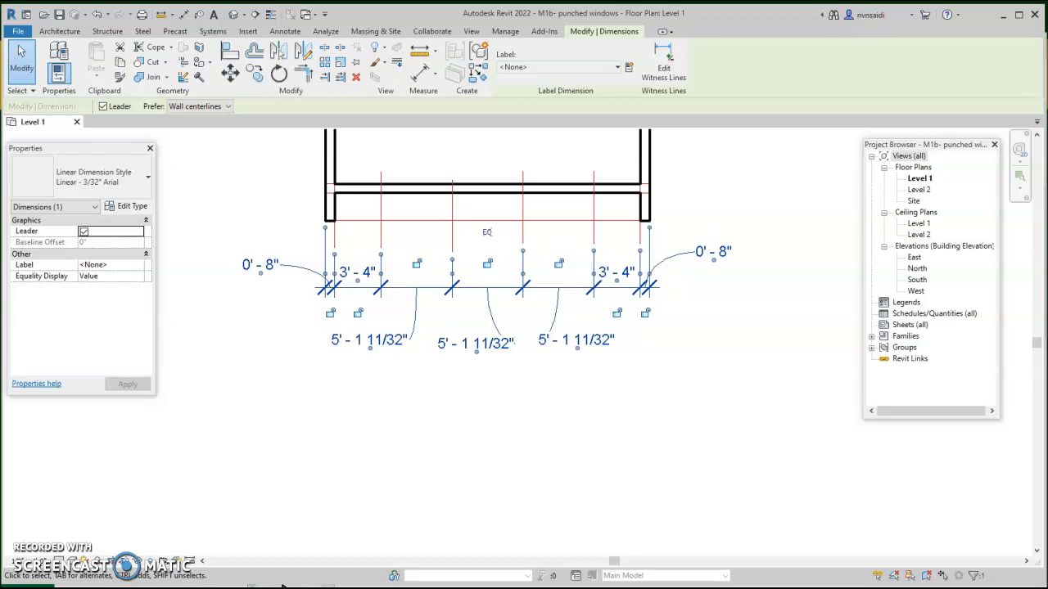
click(281, 586)
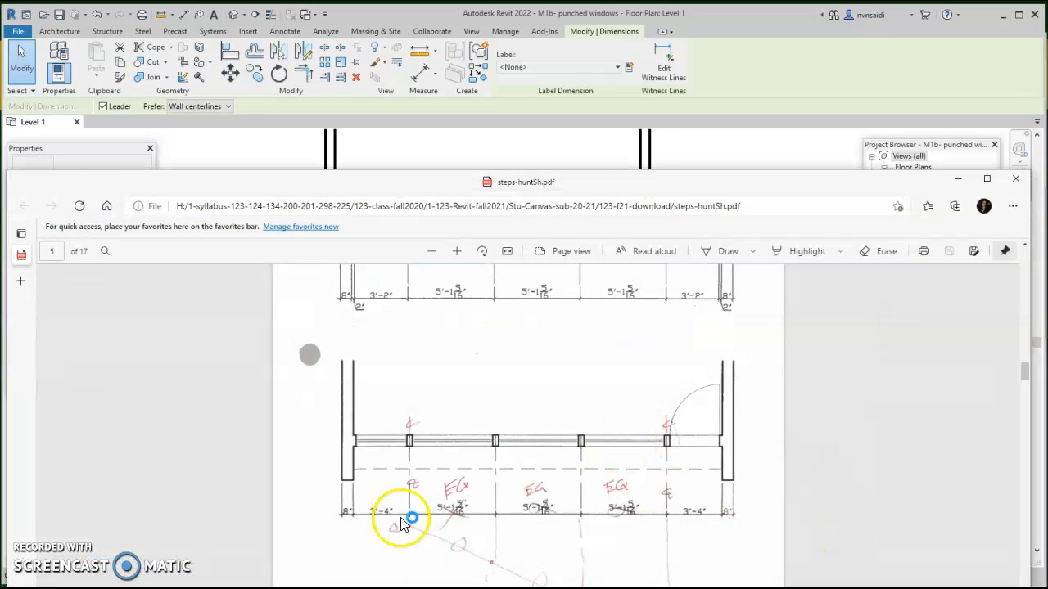